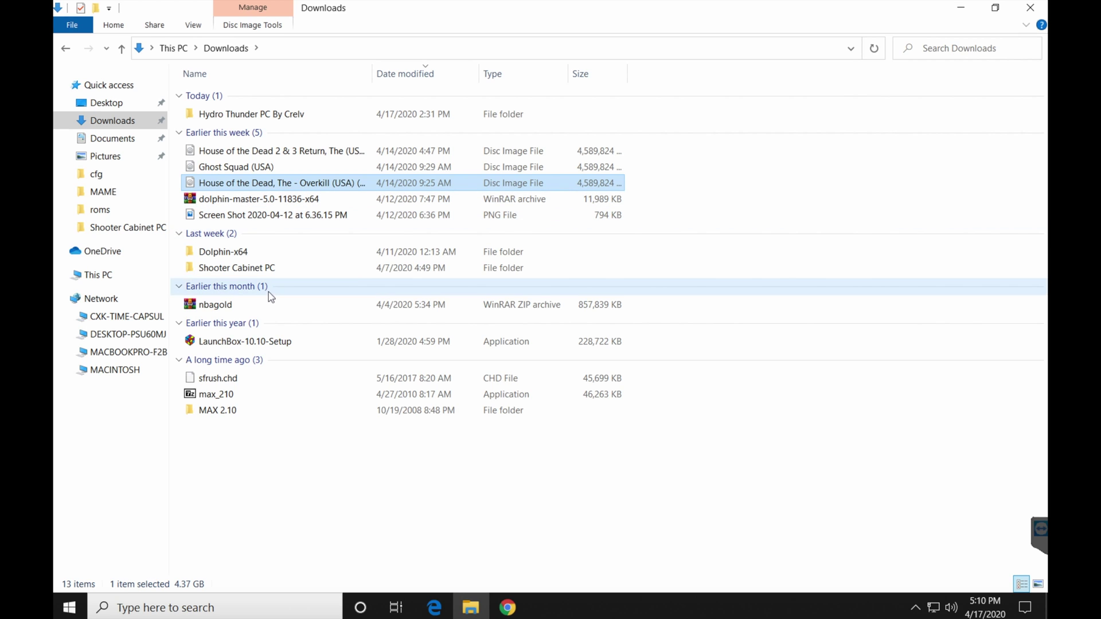
Run LaunchBox-10.10-Setup with English as the setup language and accept the license agreement
click(262, 342)
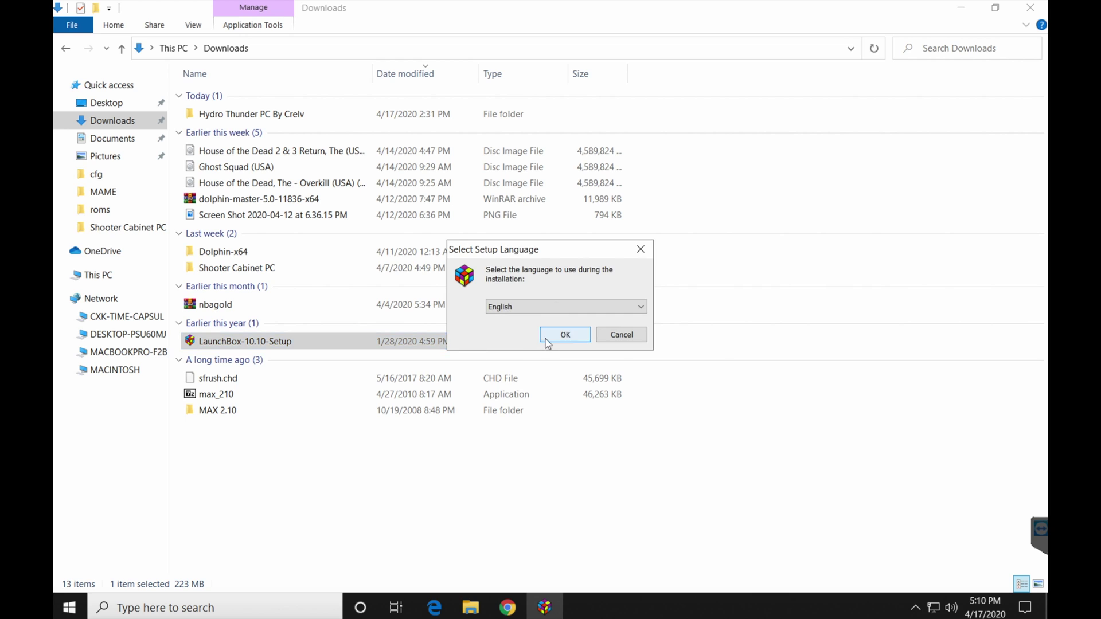
click(546, 338)
click(470, 376)
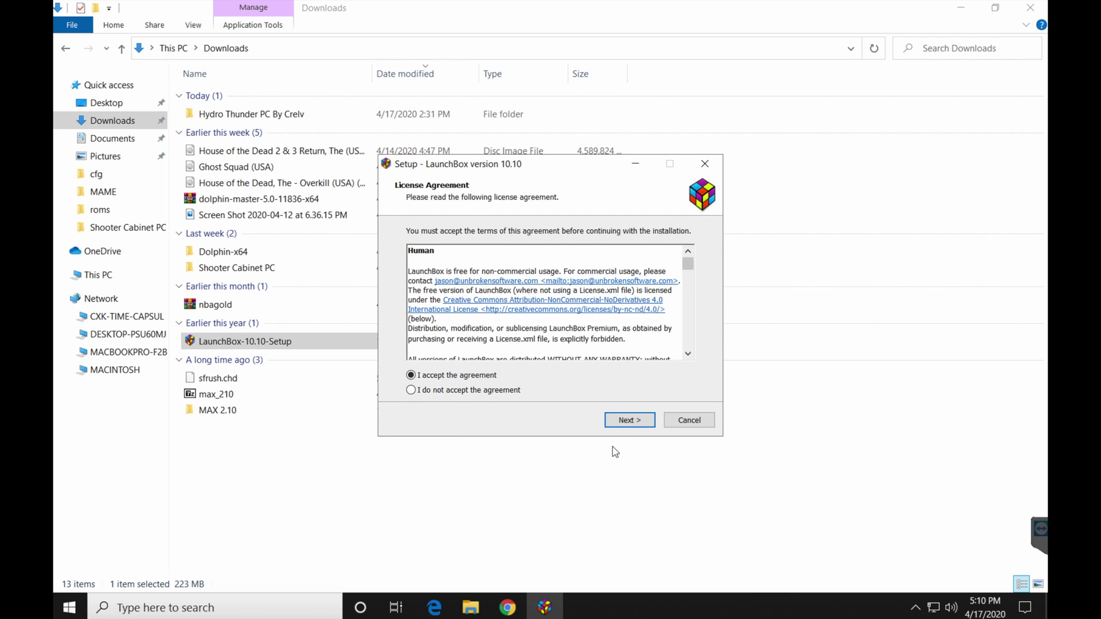
click(622, 421)
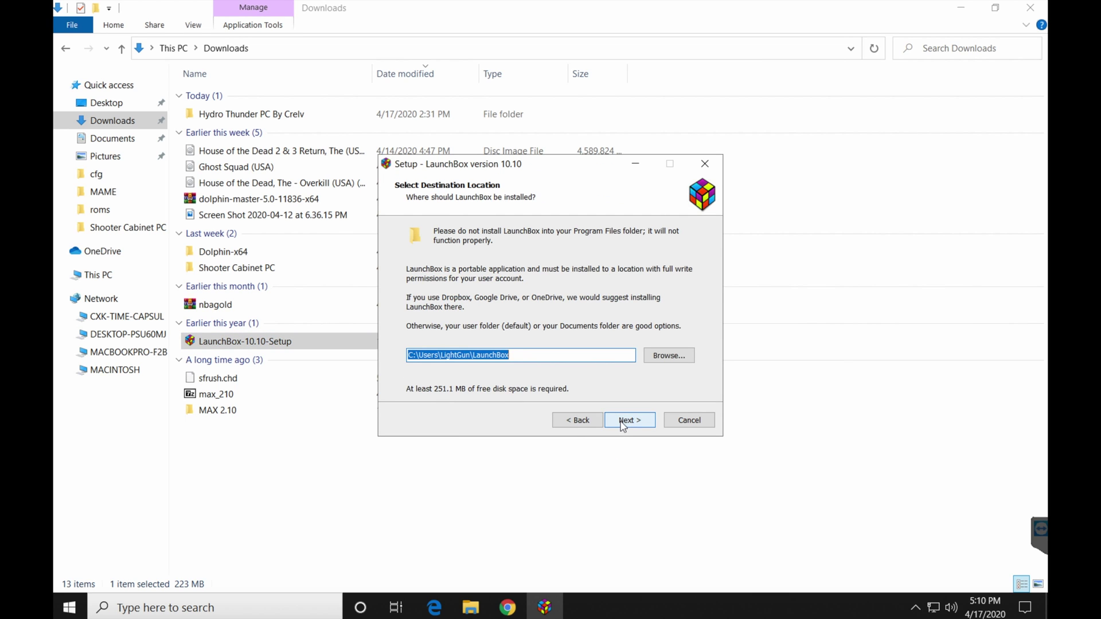
Set the LaunchBox installation destination to C:\LaunchBox on the local disk
click(622, 420)
click(576, 421)
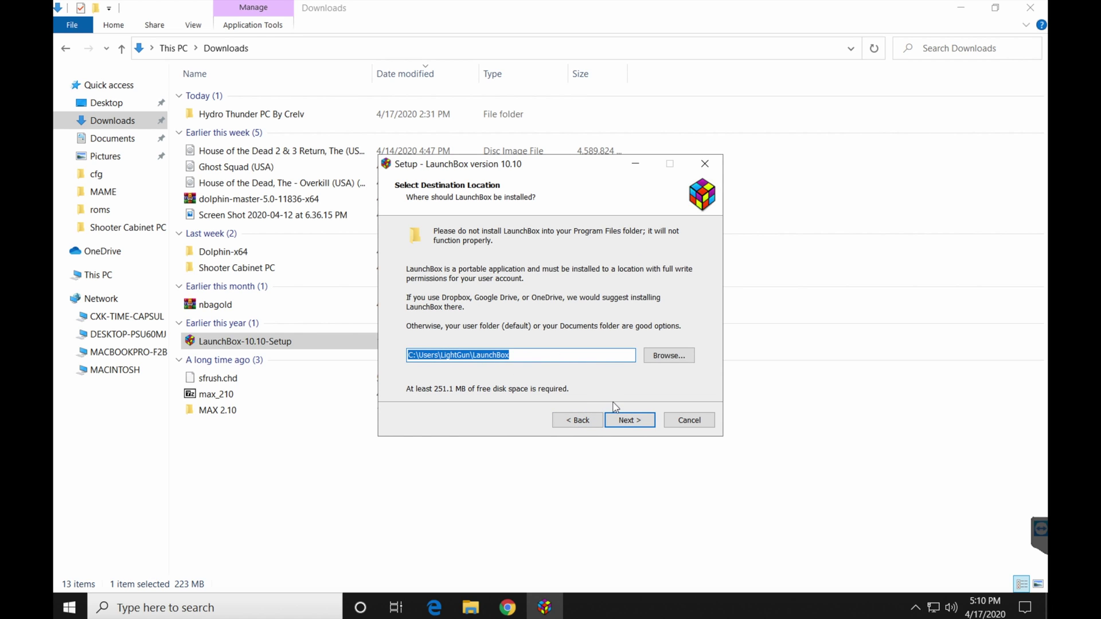
click(661, 360)
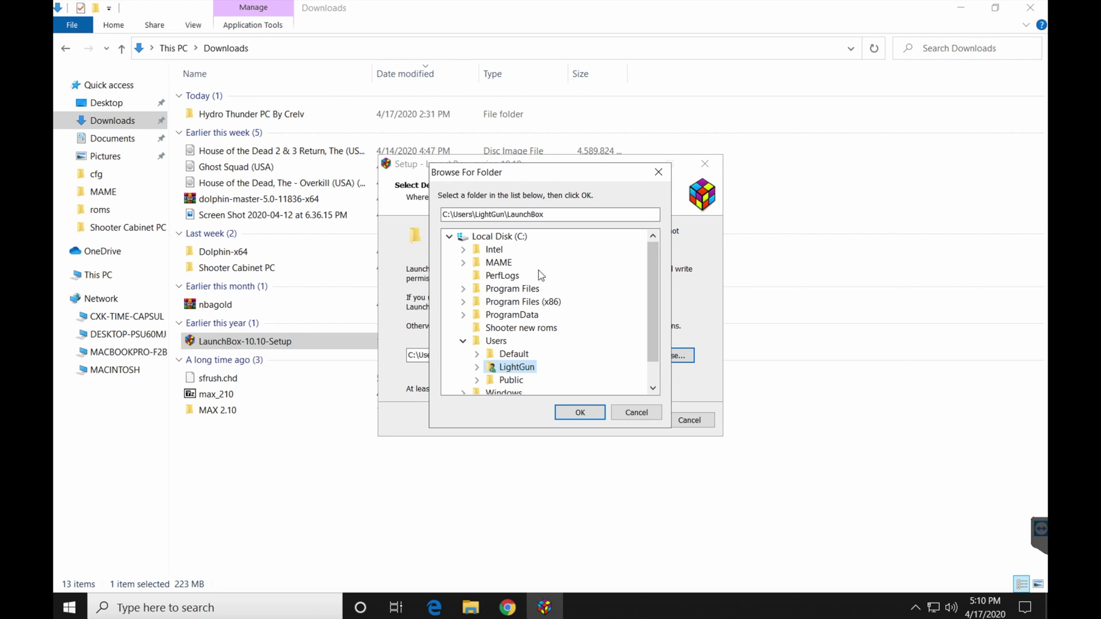
click(498, 236)
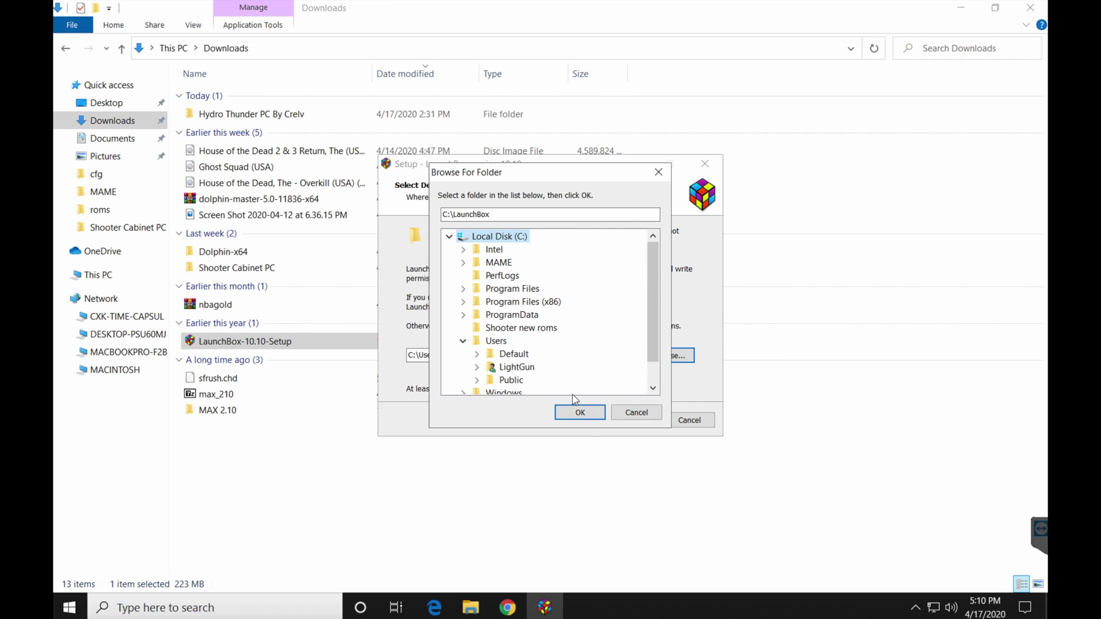
click(580, 414)
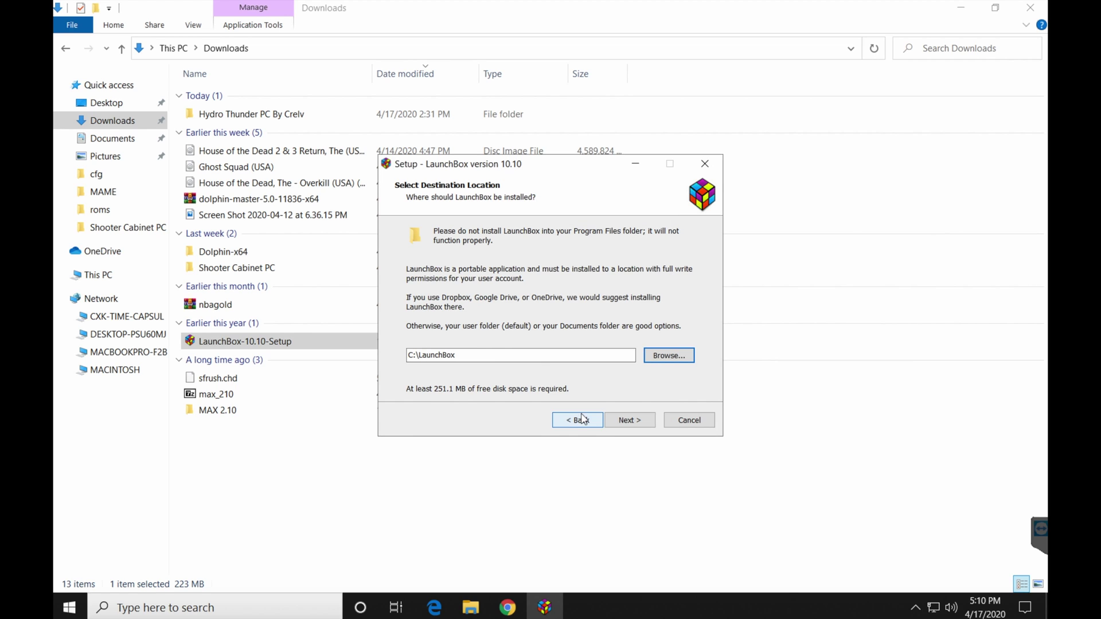
click(634, 420)
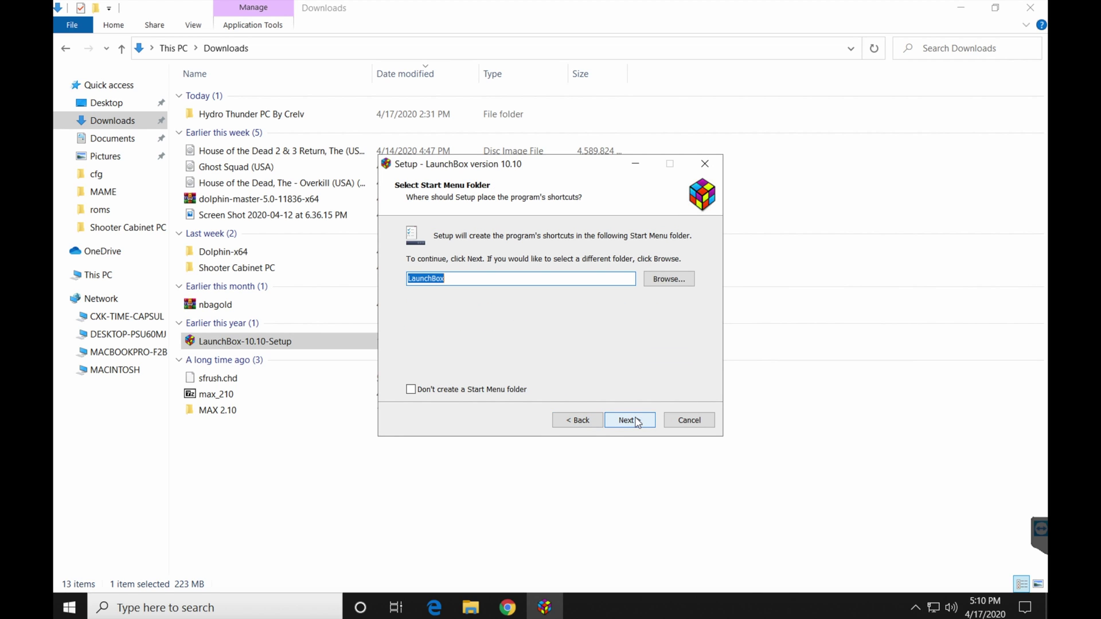
Install LaunchBox with the default Start Menu folder and desktop icons, allowing the DirectX SDK to make changes
click(630, 422)
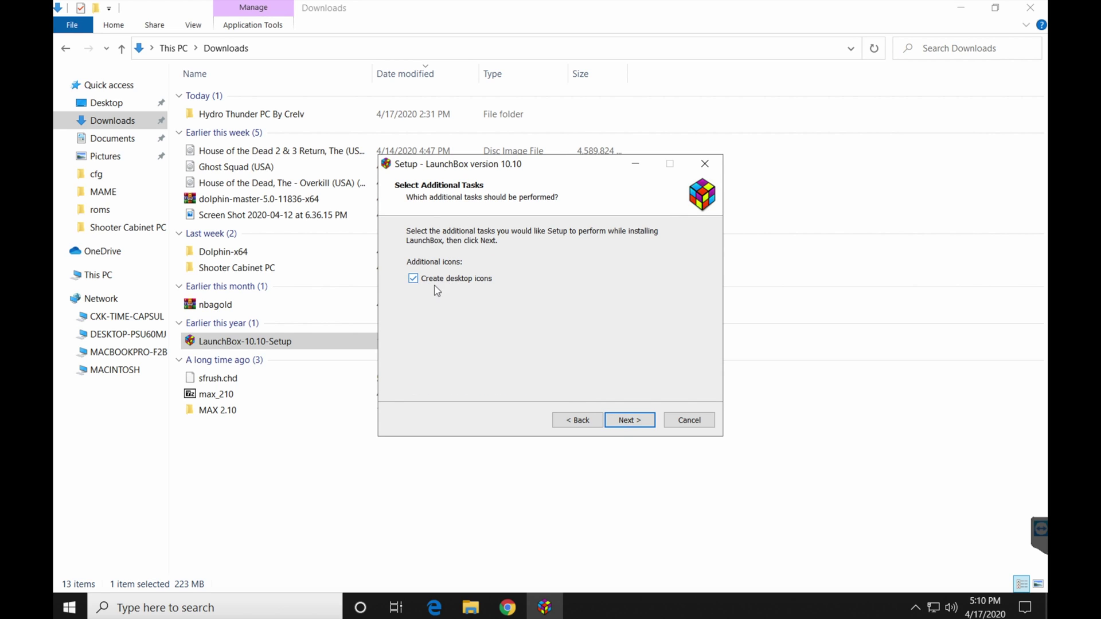
click(629, 421)
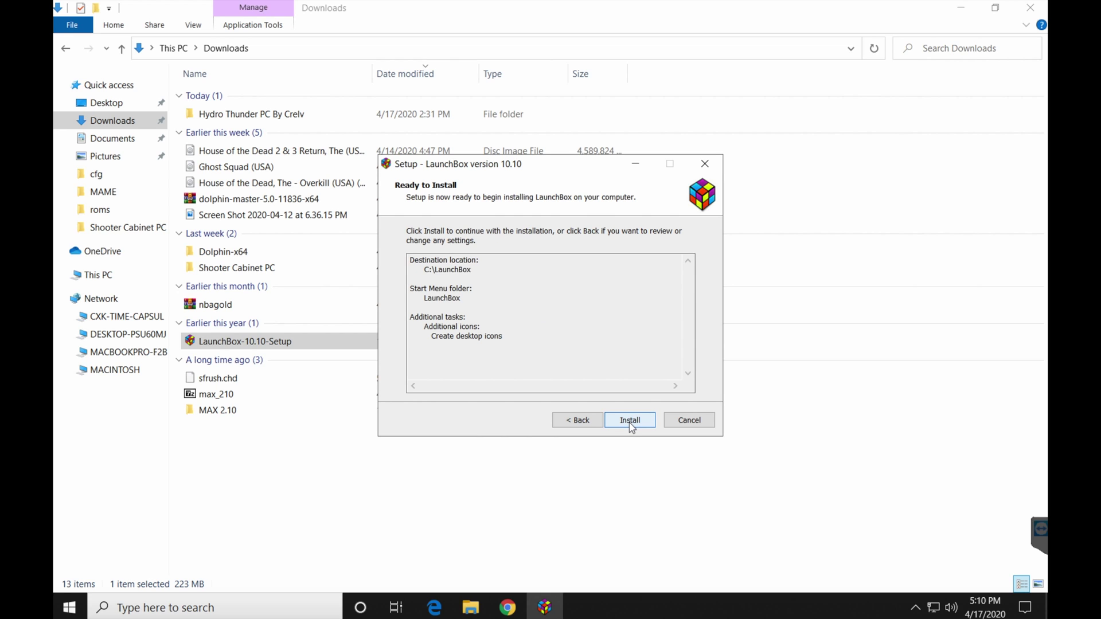
click(630, 421)
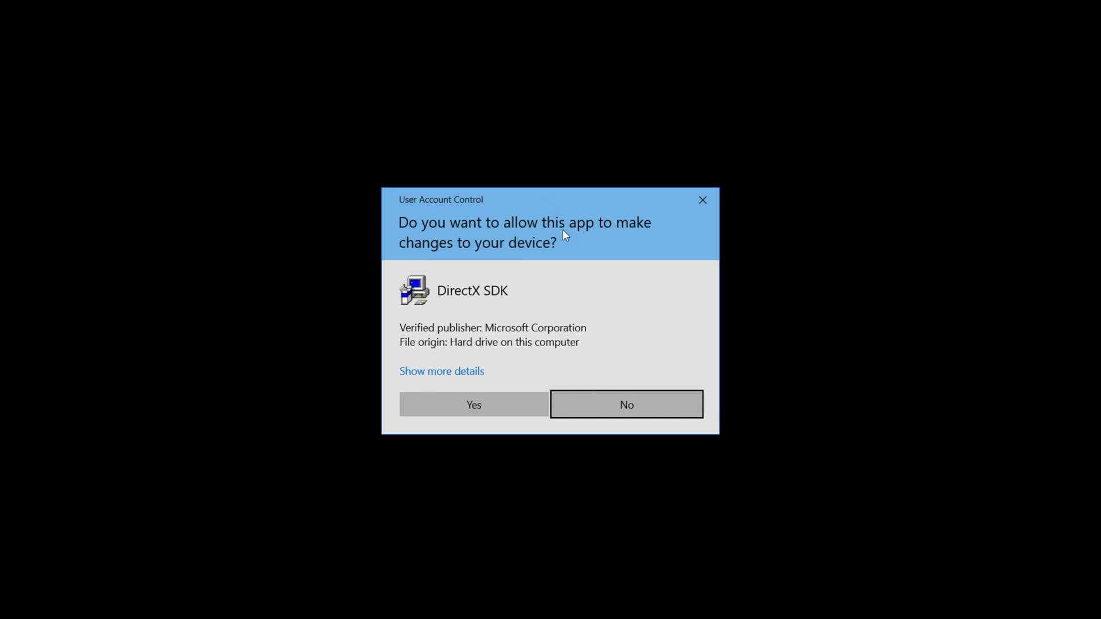
click(472, 408)
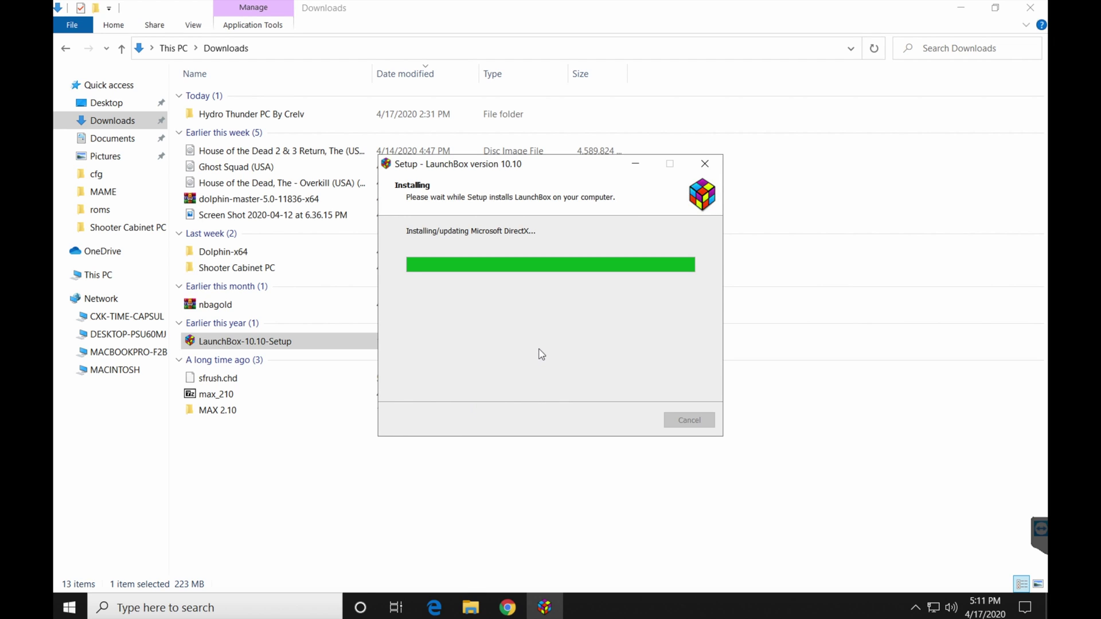
click(961, 8)
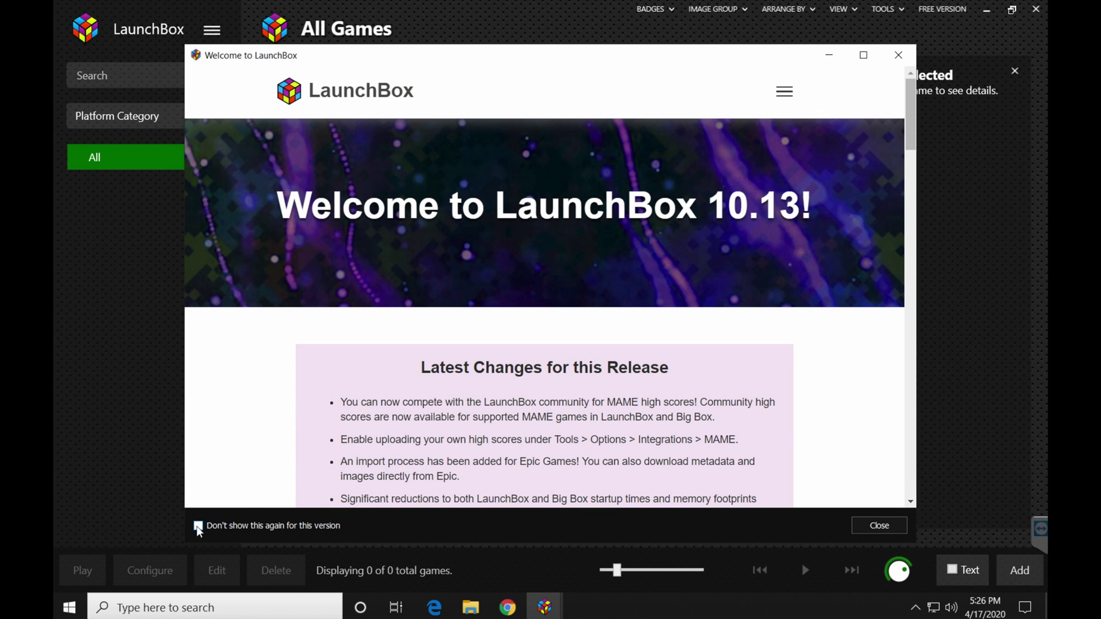
Disable the welcome screen for this version, and dismiss it and the Add Games wizard
click(198, 527)
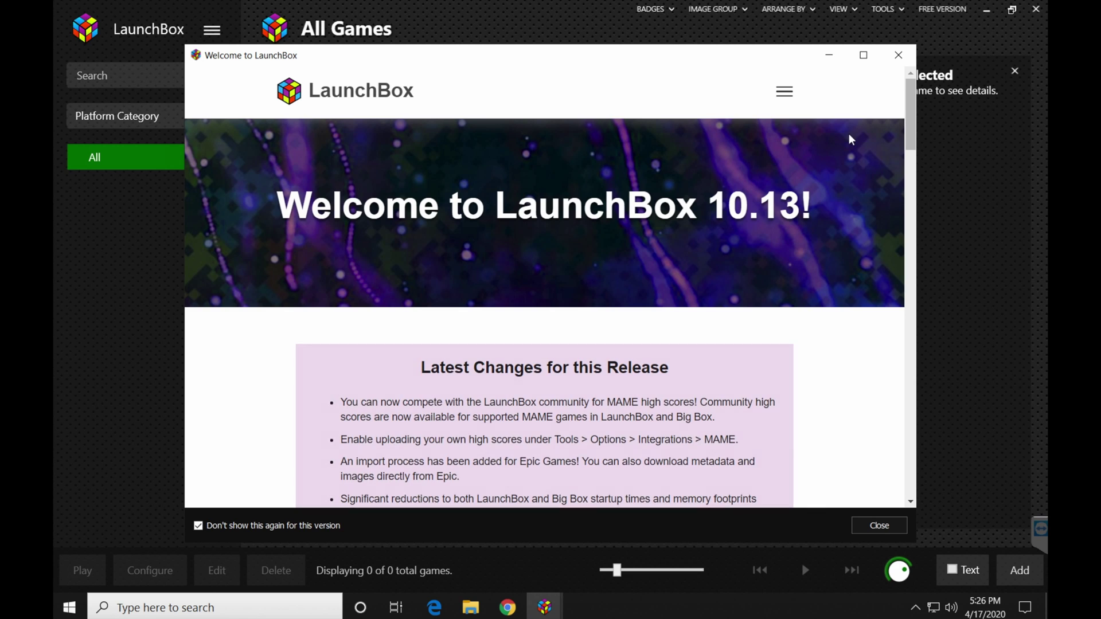
click(898, 57)
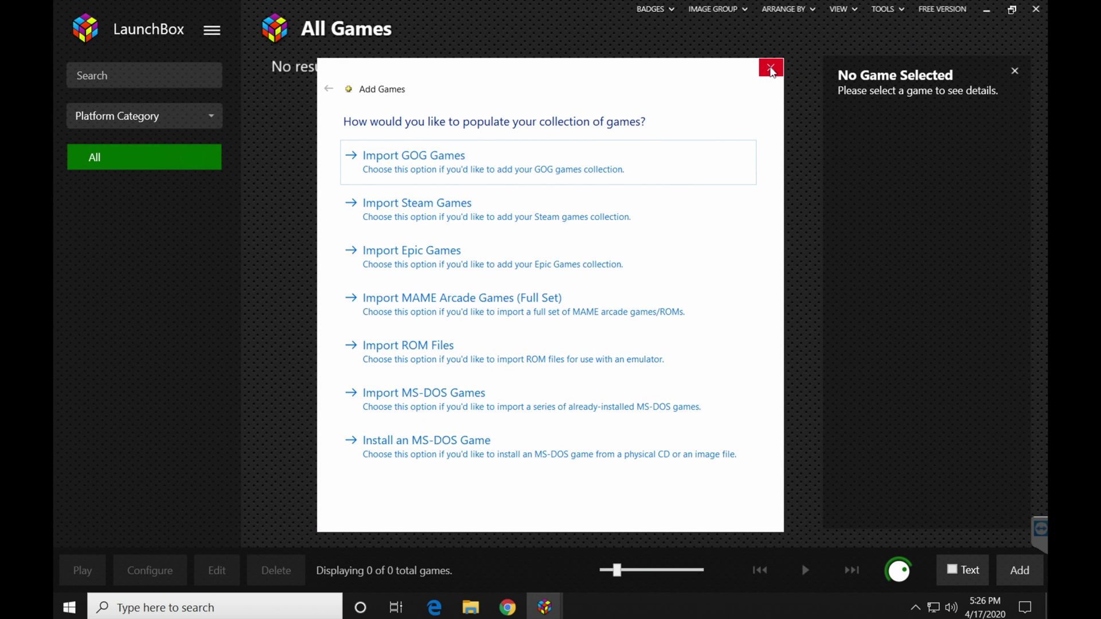
click(771, 68)
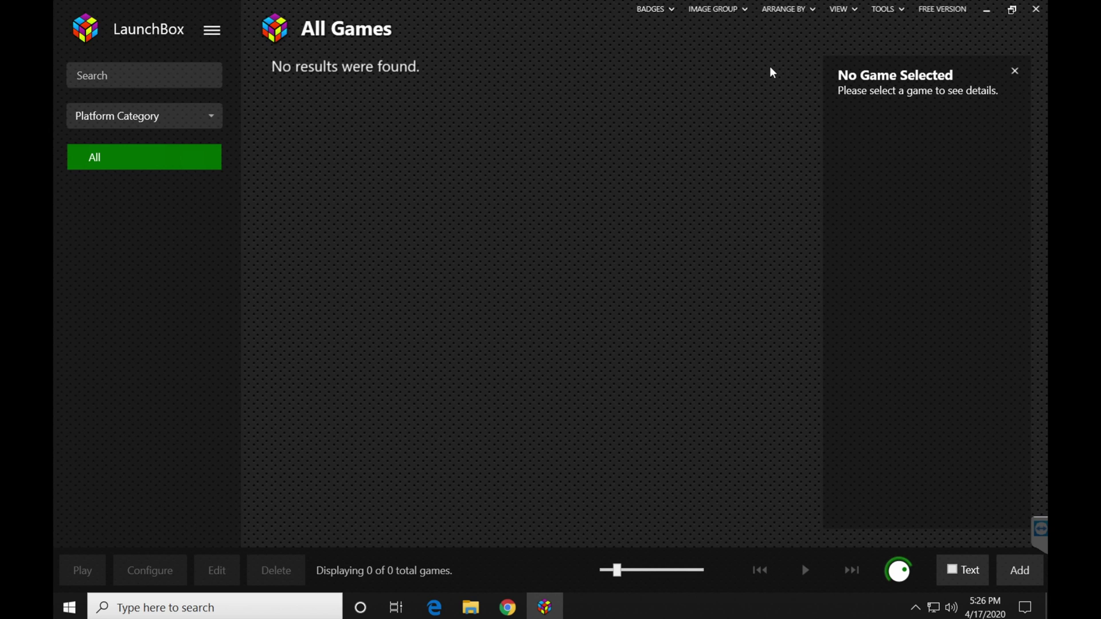
Start adding a new emulator and choose MAME as its name to load its default settings
click(899, 9)
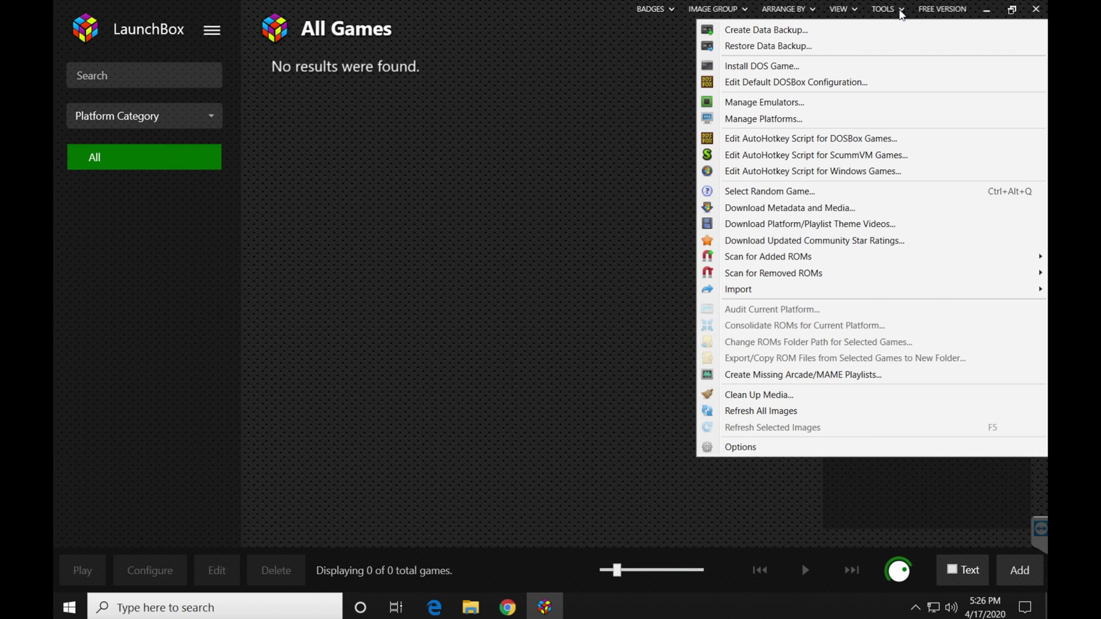
click(824, 105)
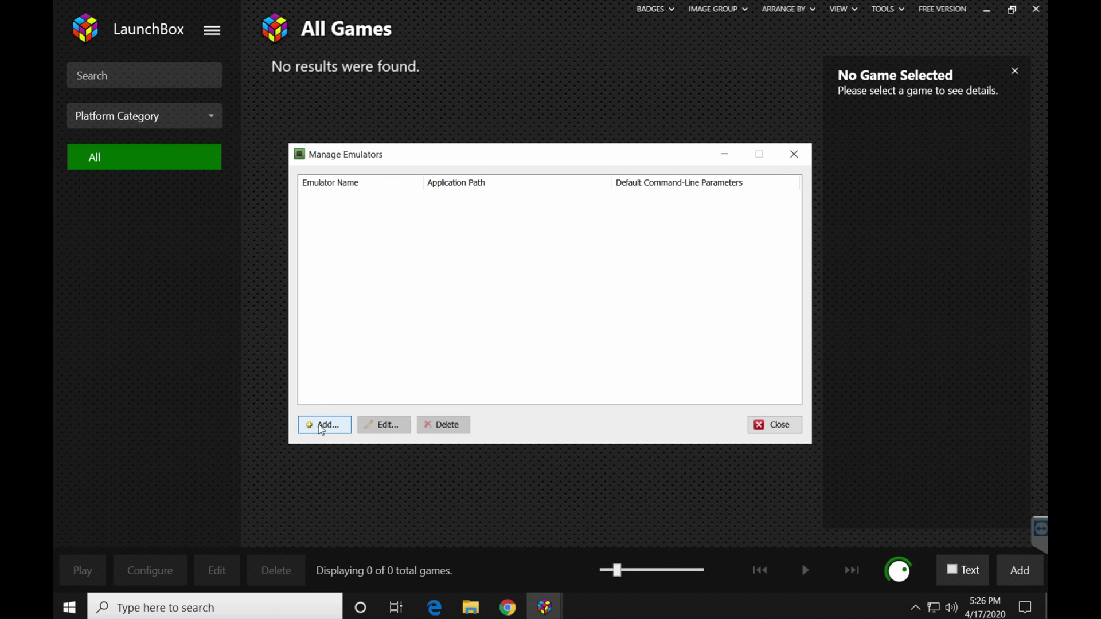
click(322, 425)
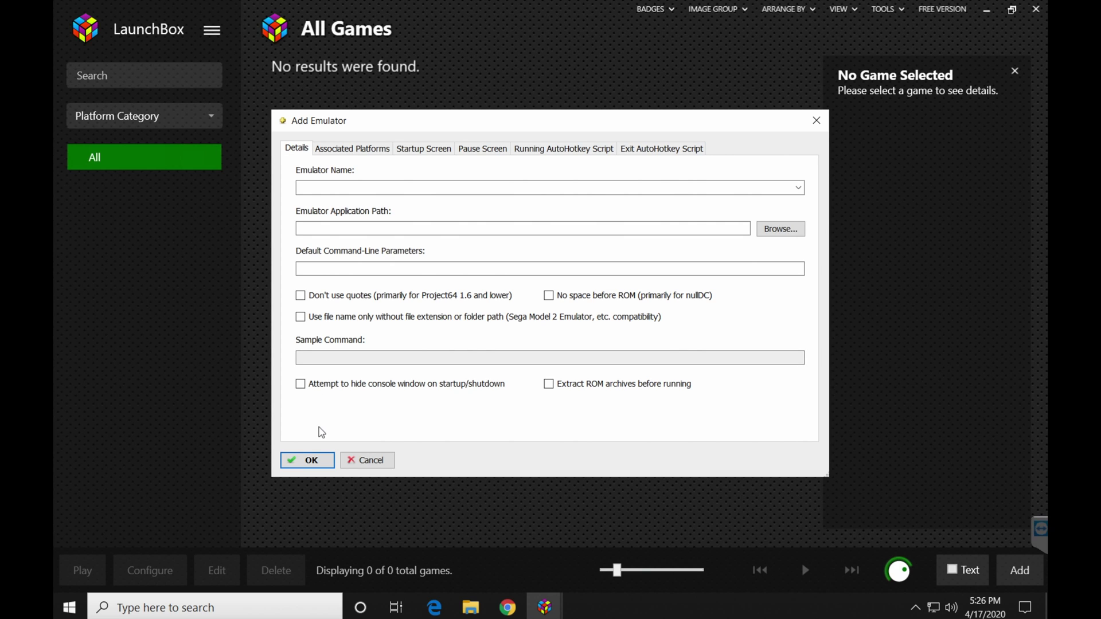
click(367, 186)
text(maME)
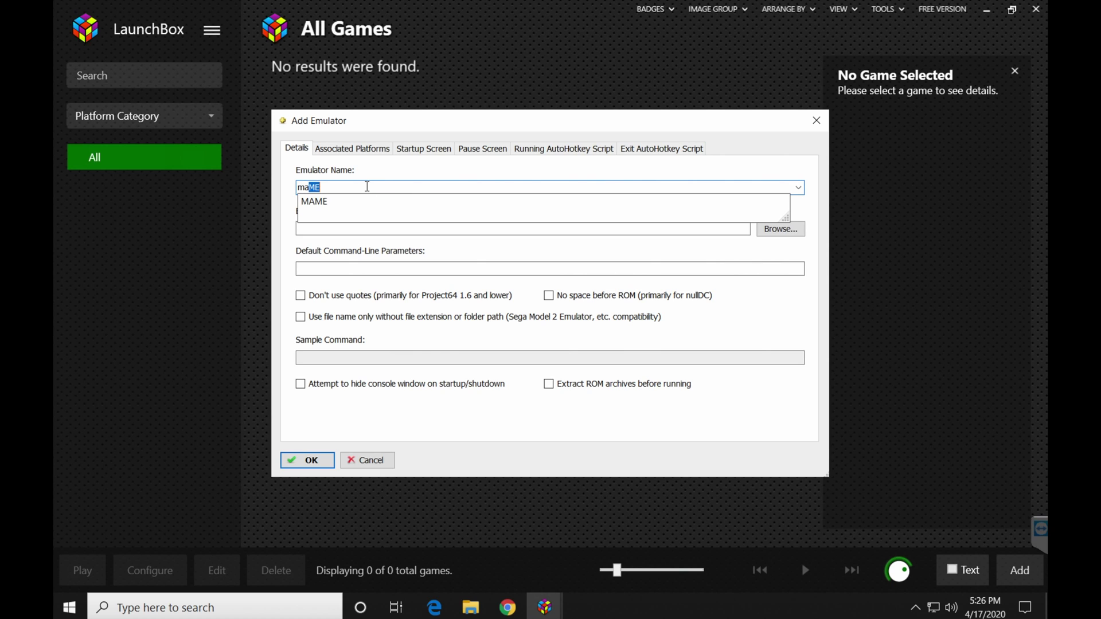
click(352, 201)
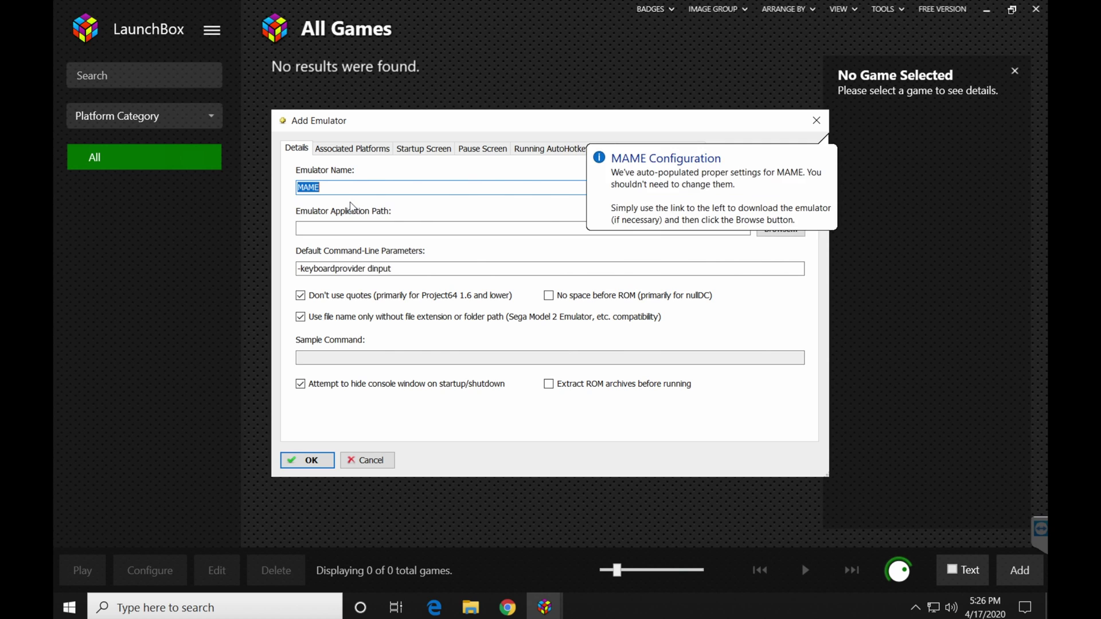
click(664, 179)
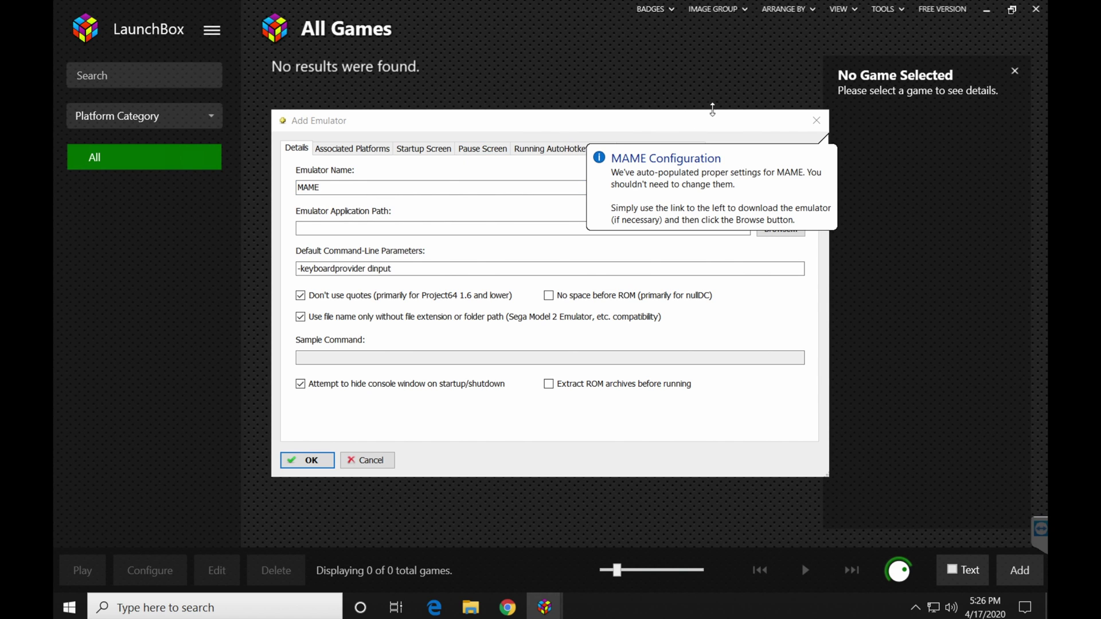
drag(707, 122, 599, 105)
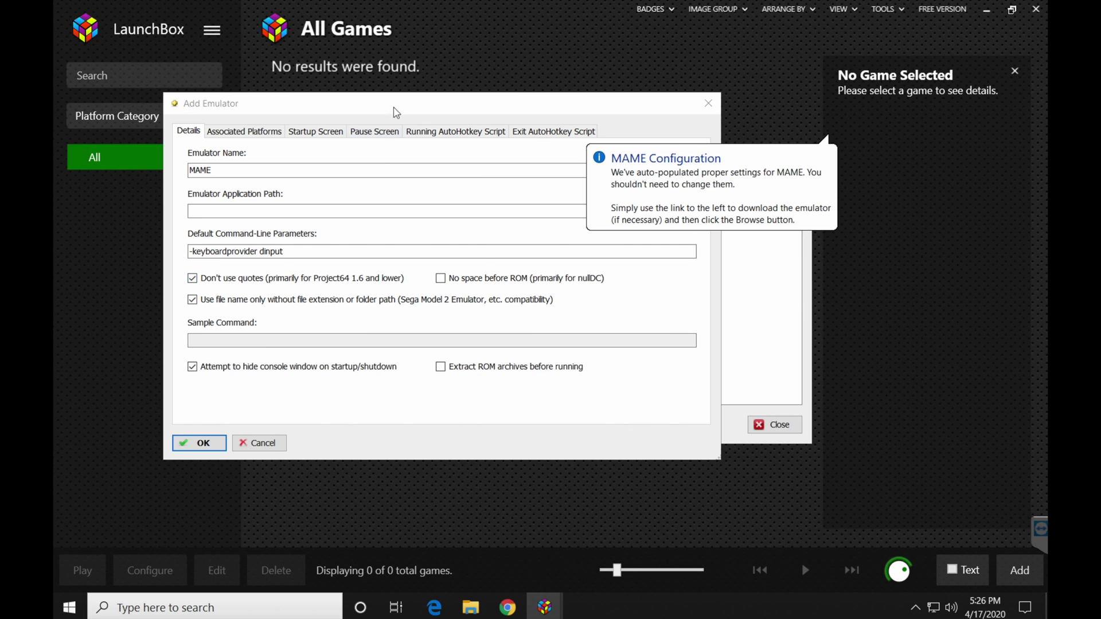
drag(396, 110, 394, 180)
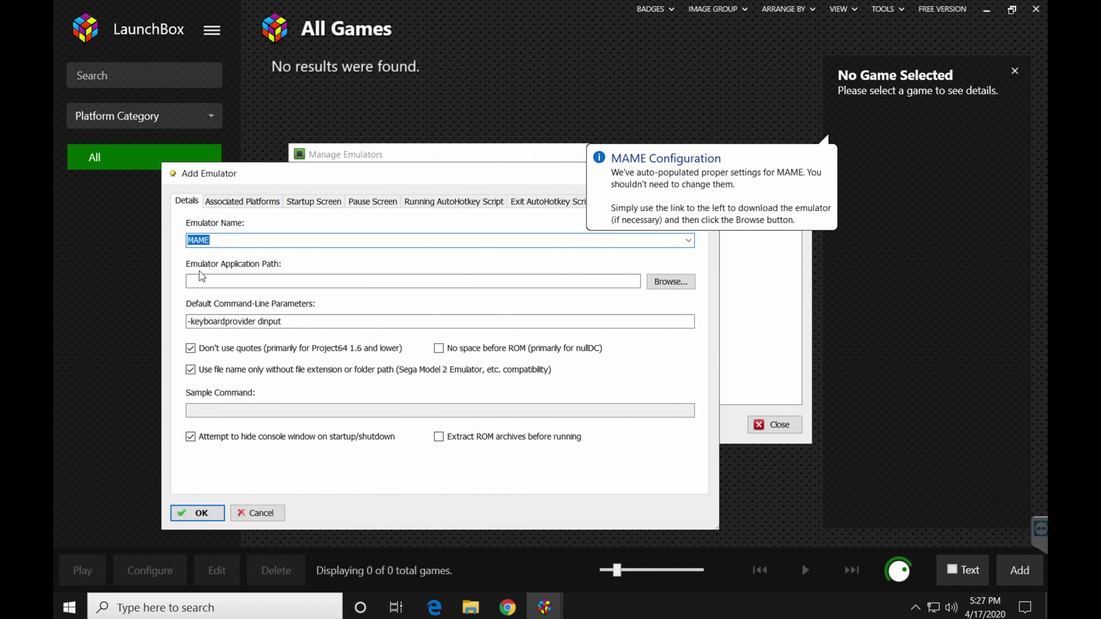
Set the emulator's application path to mame64 in the C:\MAME folder, save it and close the emulator manager
click(667, 286)
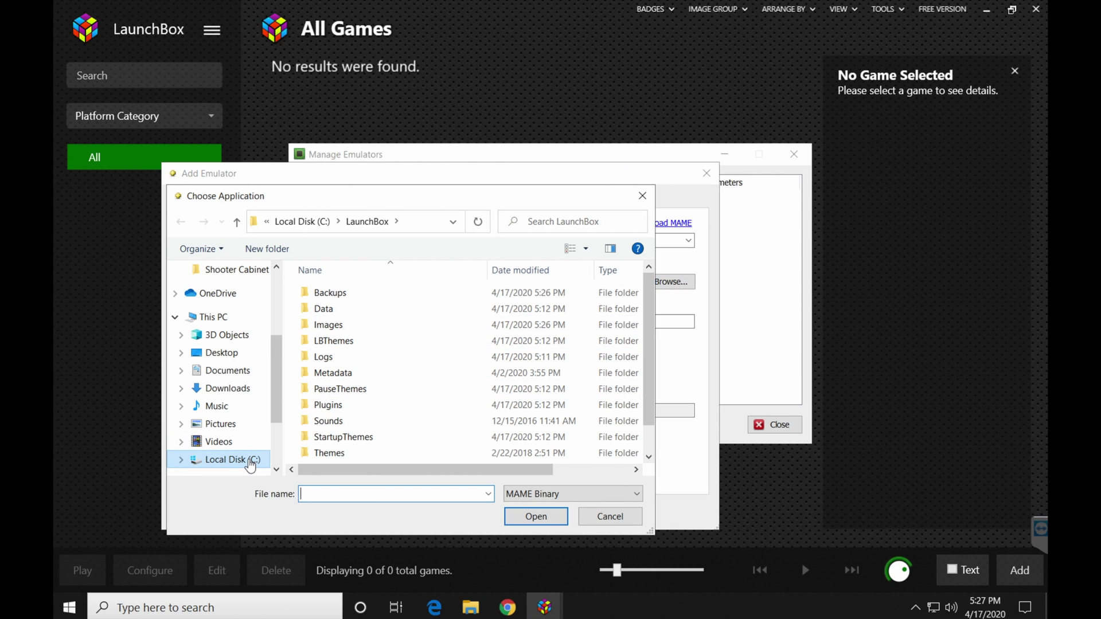
click(239, 462)
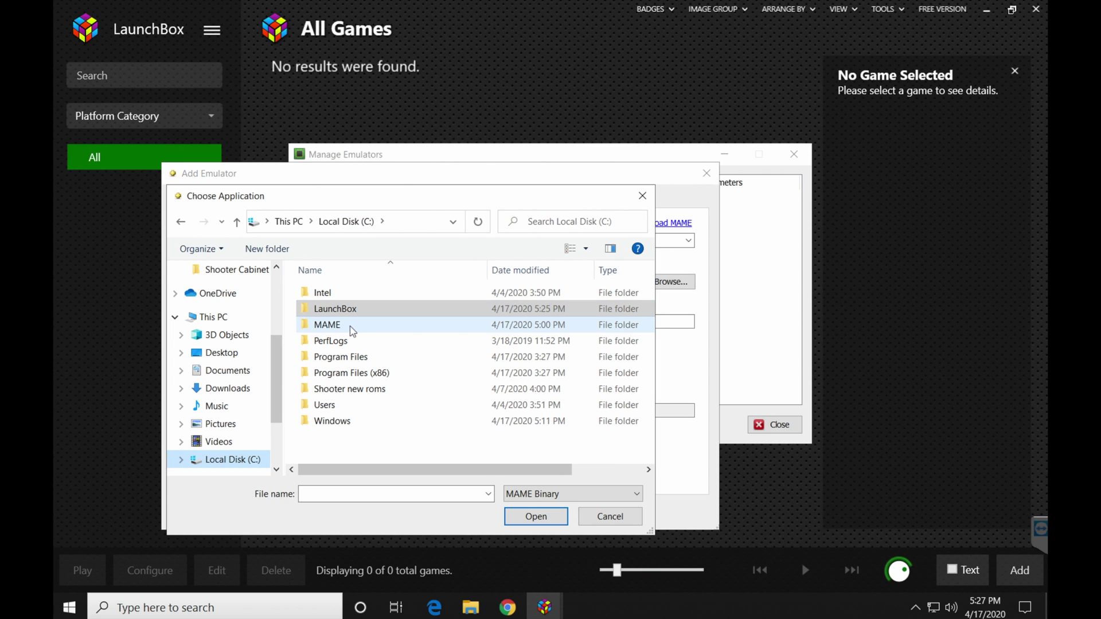
click(346, 329)
double_click(346, 330)
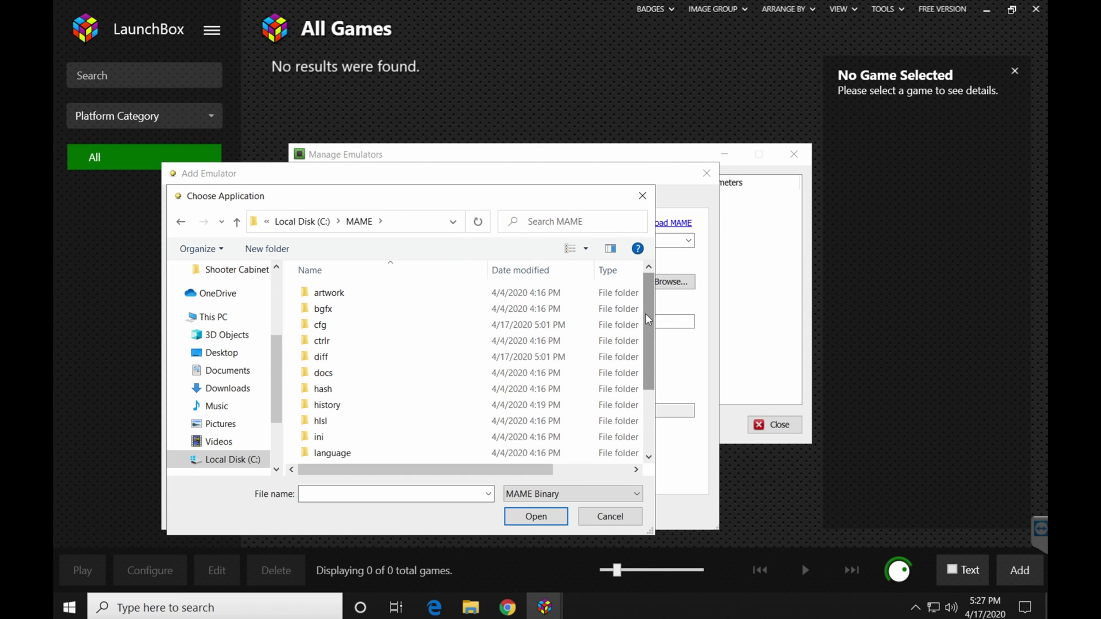
scroll(648, 322, down, 2)
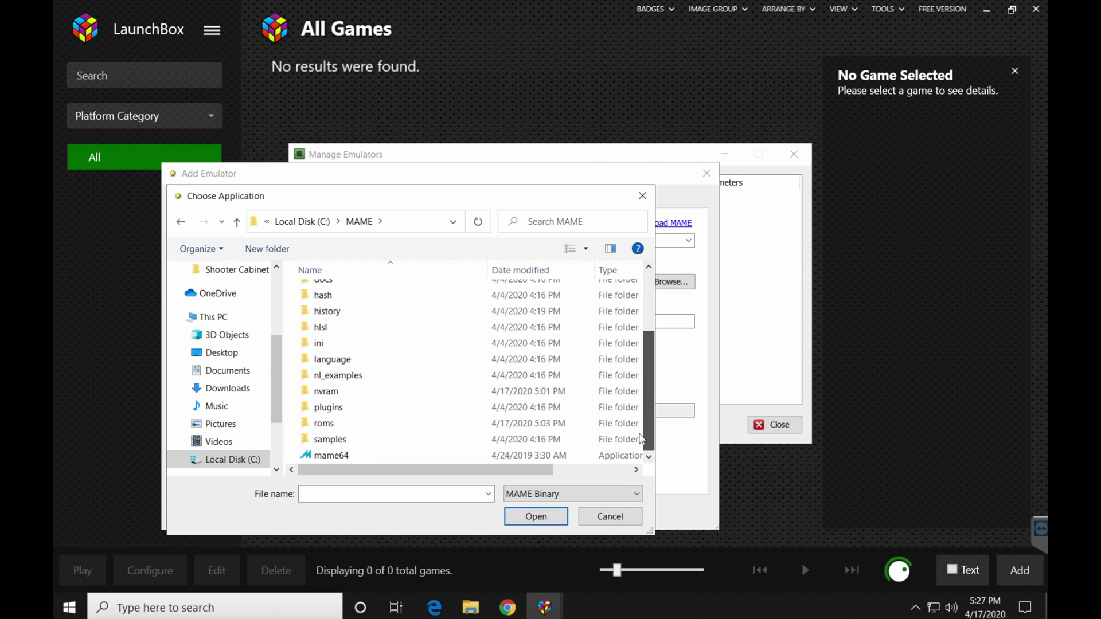
click(400, 455)
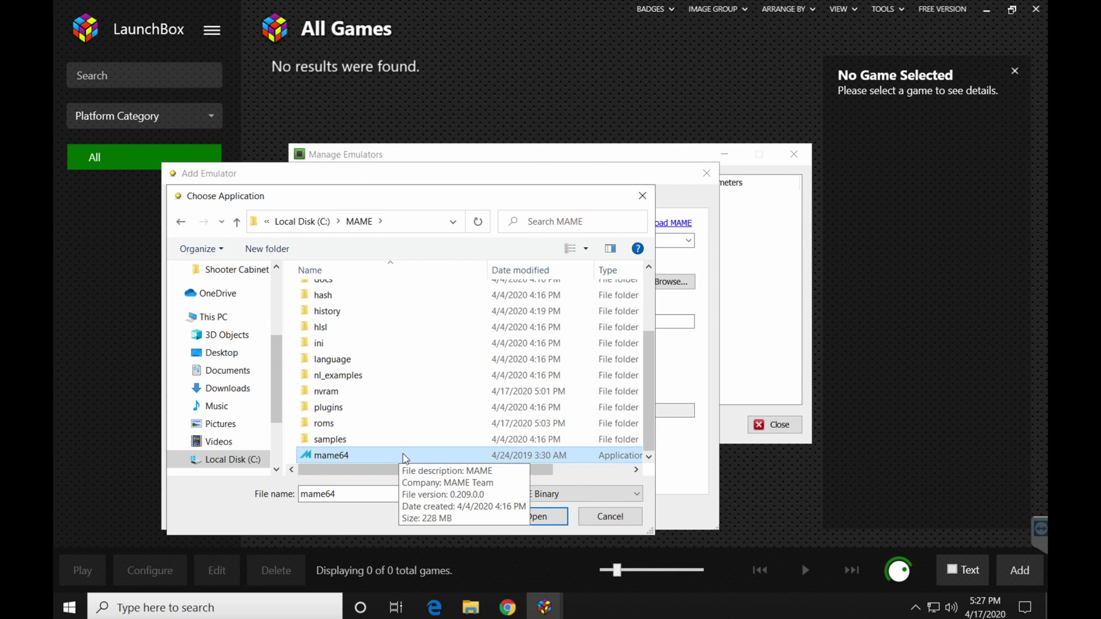
click(533, 516)
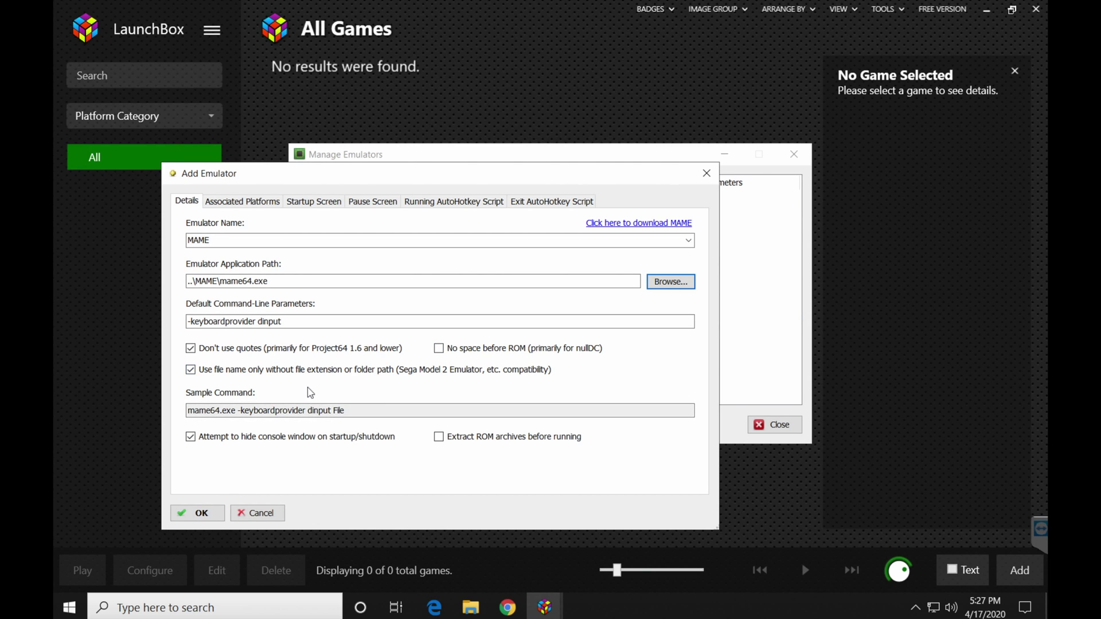
click(202, 513)
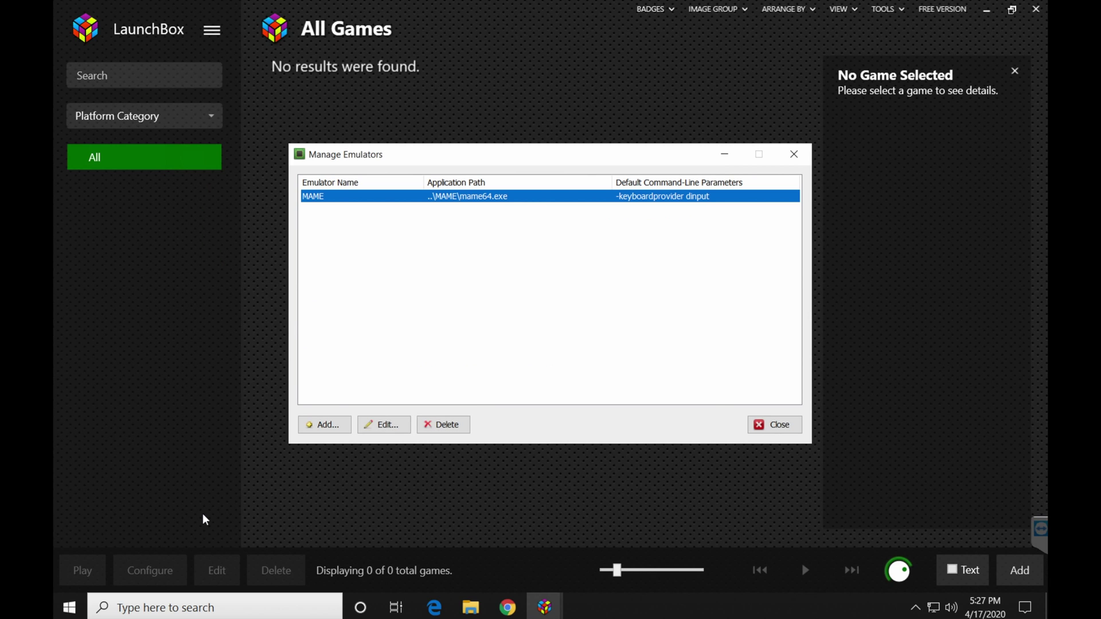
click(777, 426)
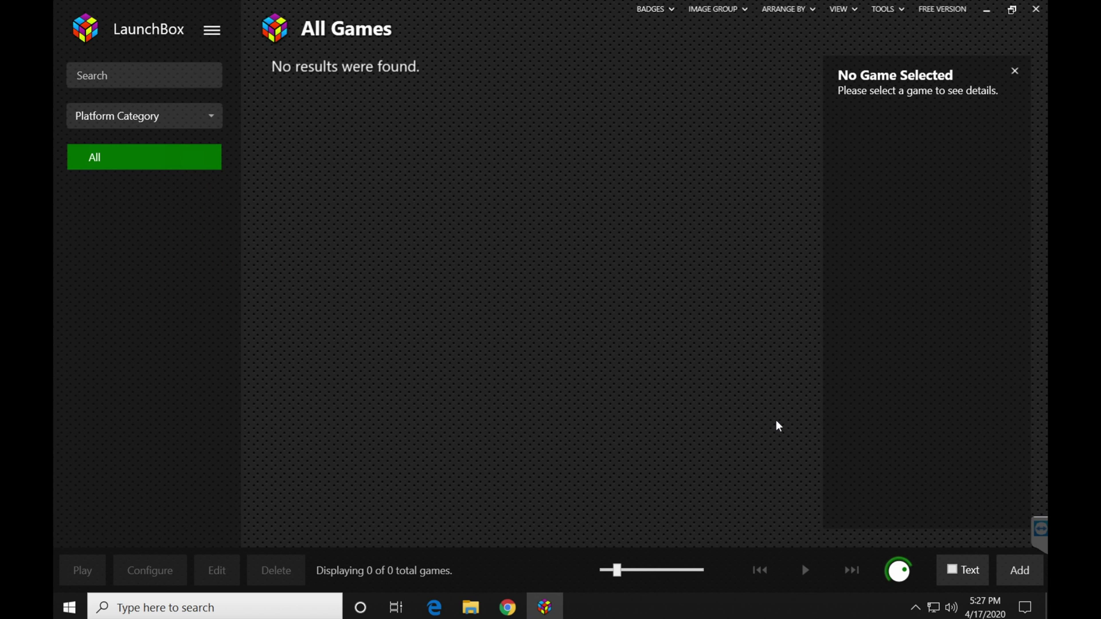
Start importing ROM files and add the C:\MAME\roms folder as the source of the files
click(899, 15)
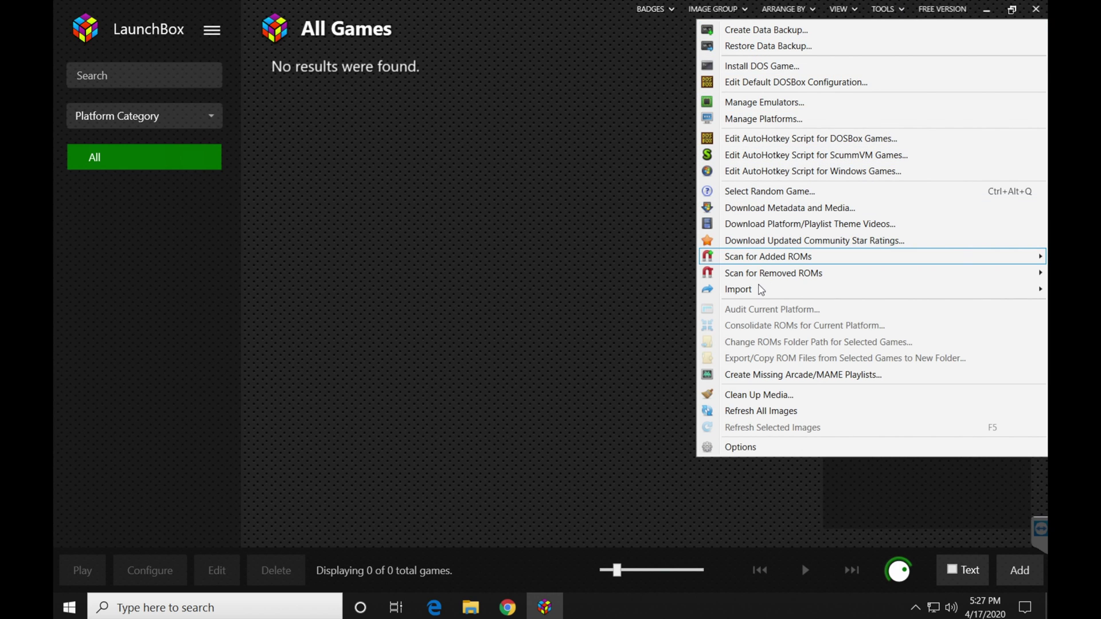
mouse_move(760, 289)
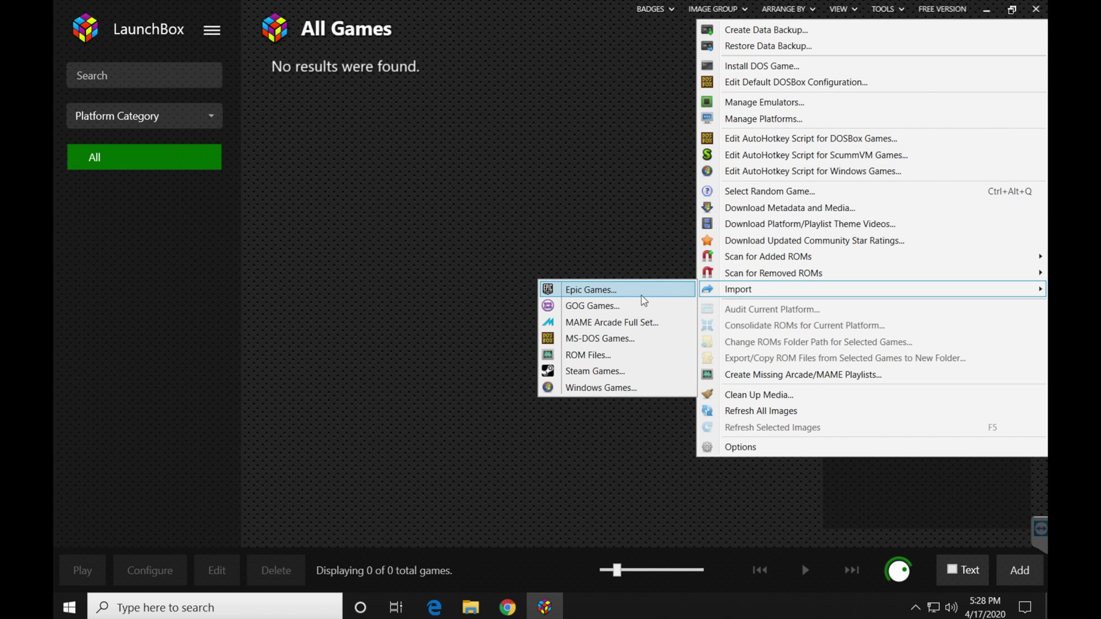
click(606, 360)
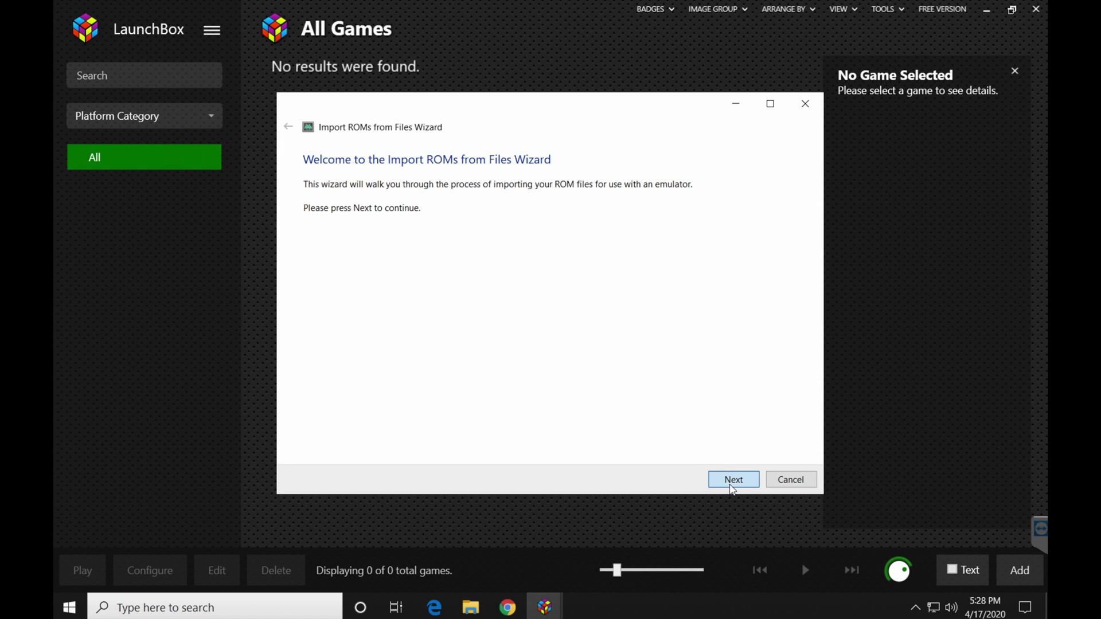
click(730, 483)
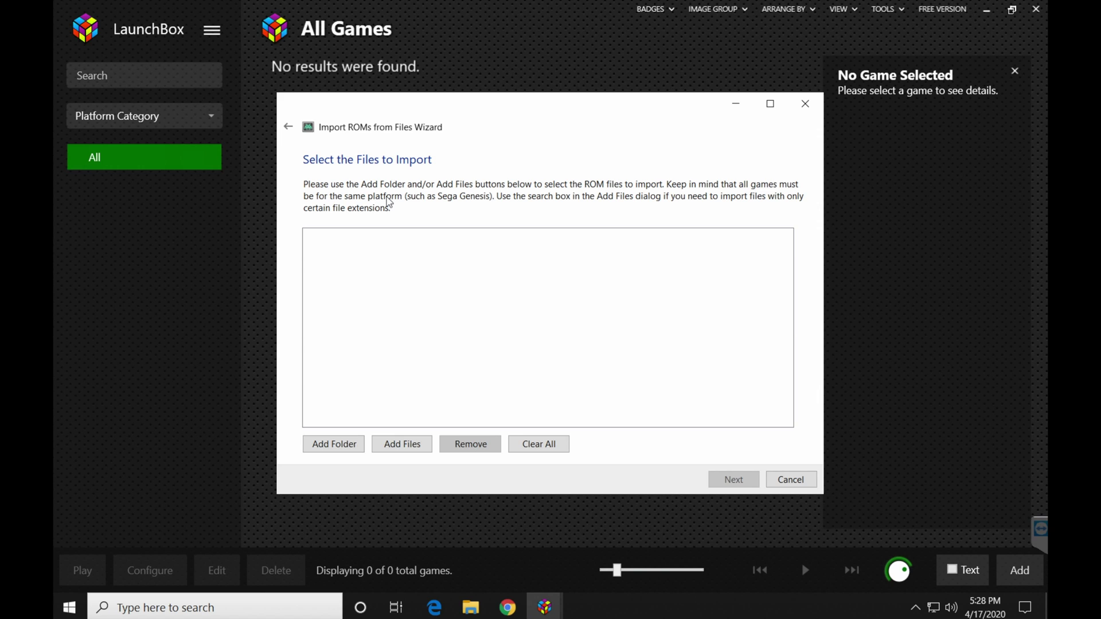
click(338, 449)
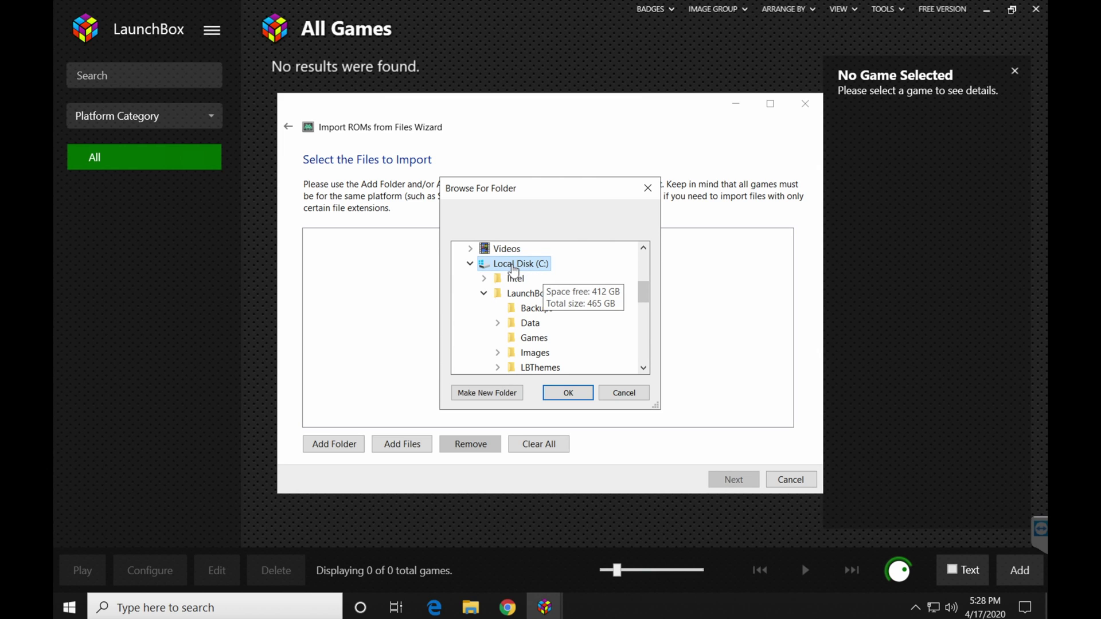
click(480, 294)
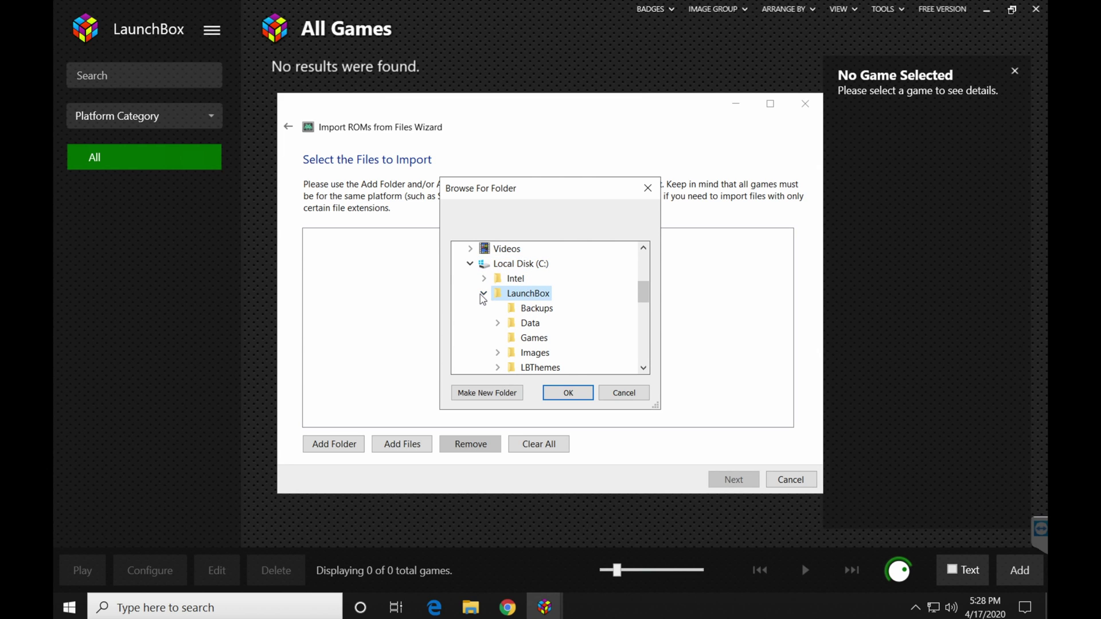
click(483, 294)
click(519, 308)
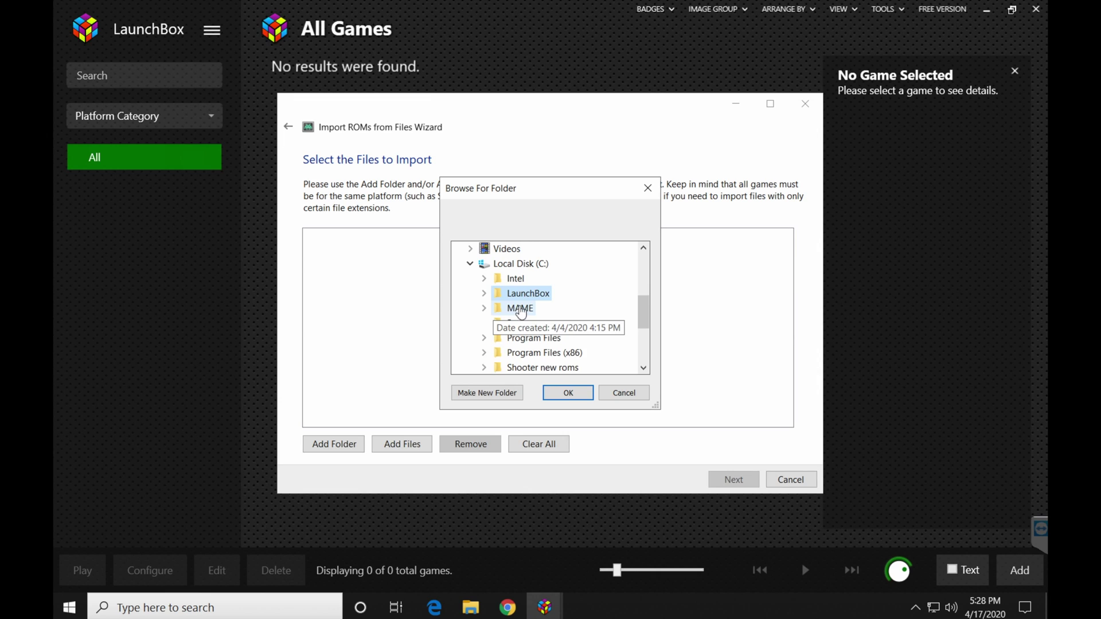
drag(642, 299, 638, 328)
click(530, 322)
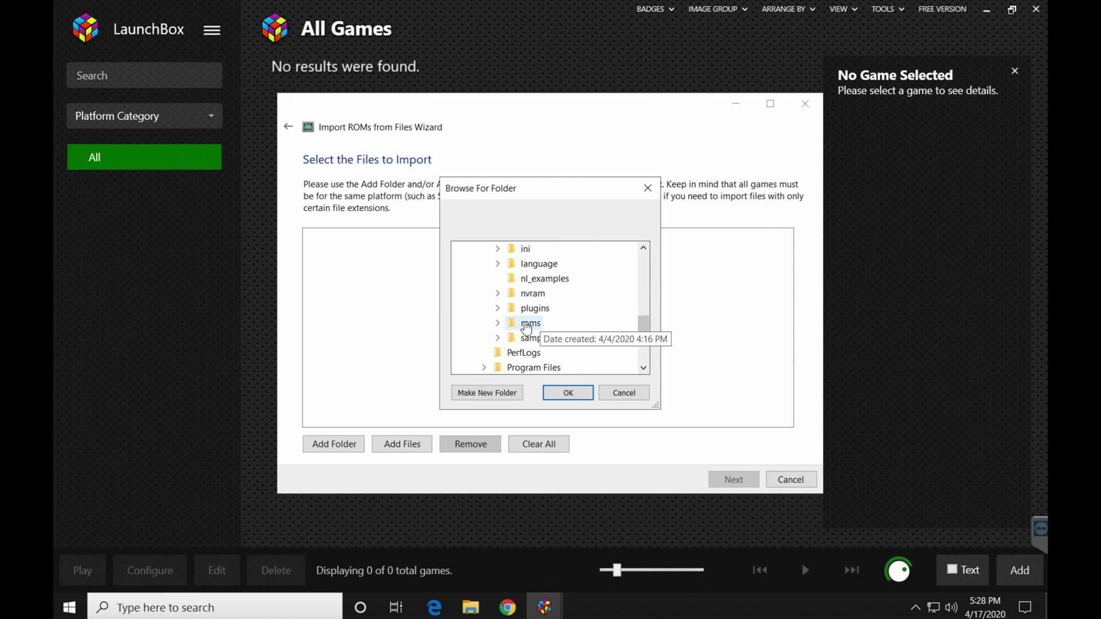
click(567, 393)
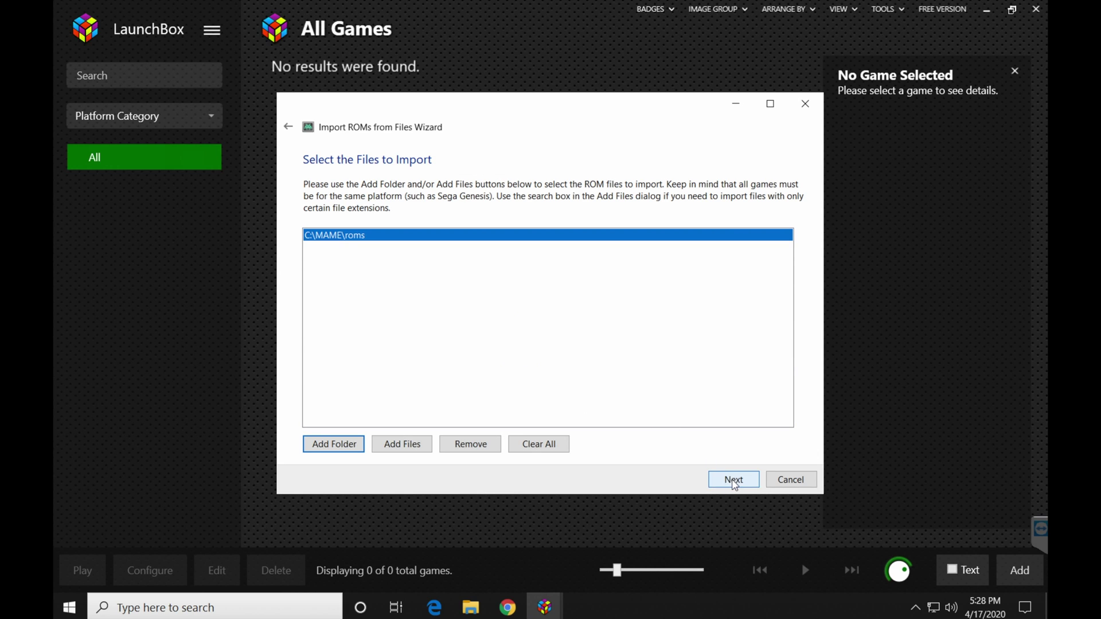
click(734, 481)
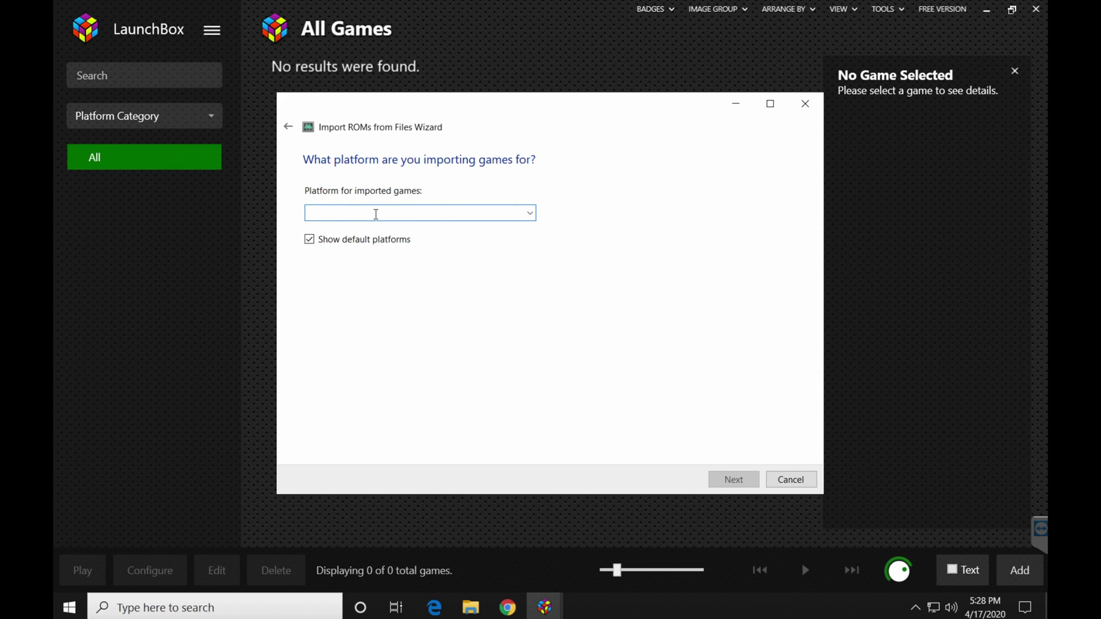
Set the platform for the imported games to MAME and choose MAME as the emulator
text(MAME)
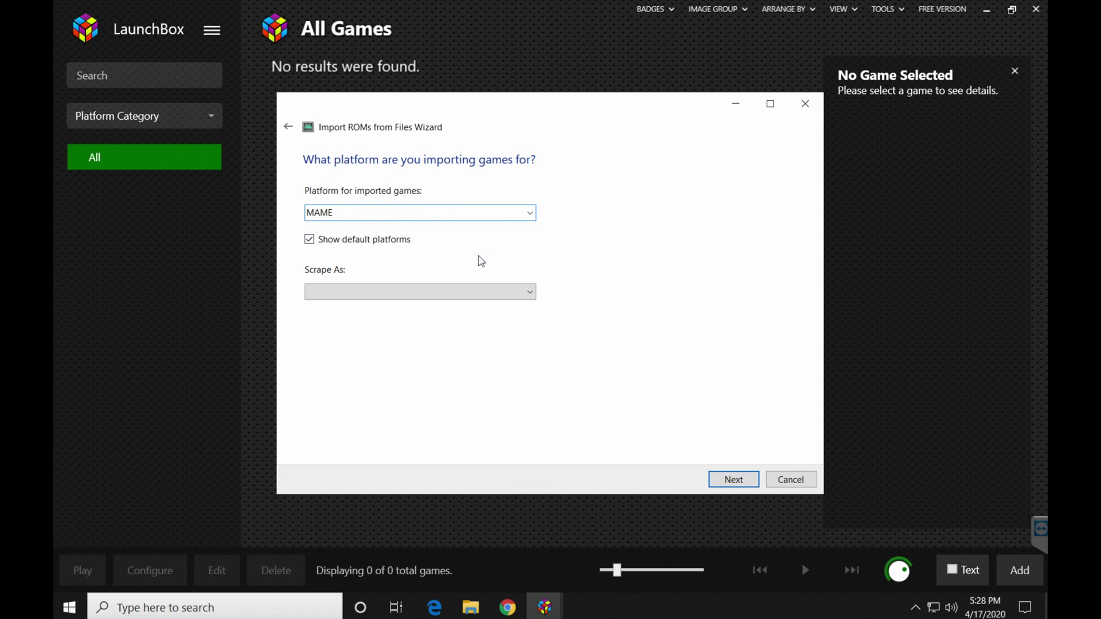
click(734, 478)
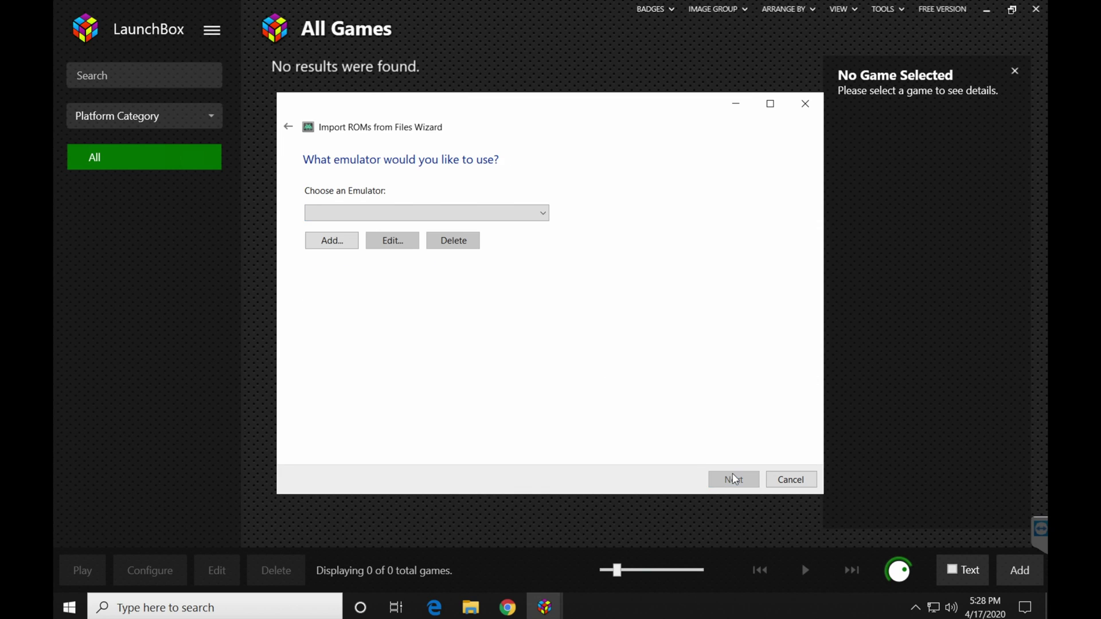
click(542, 213)
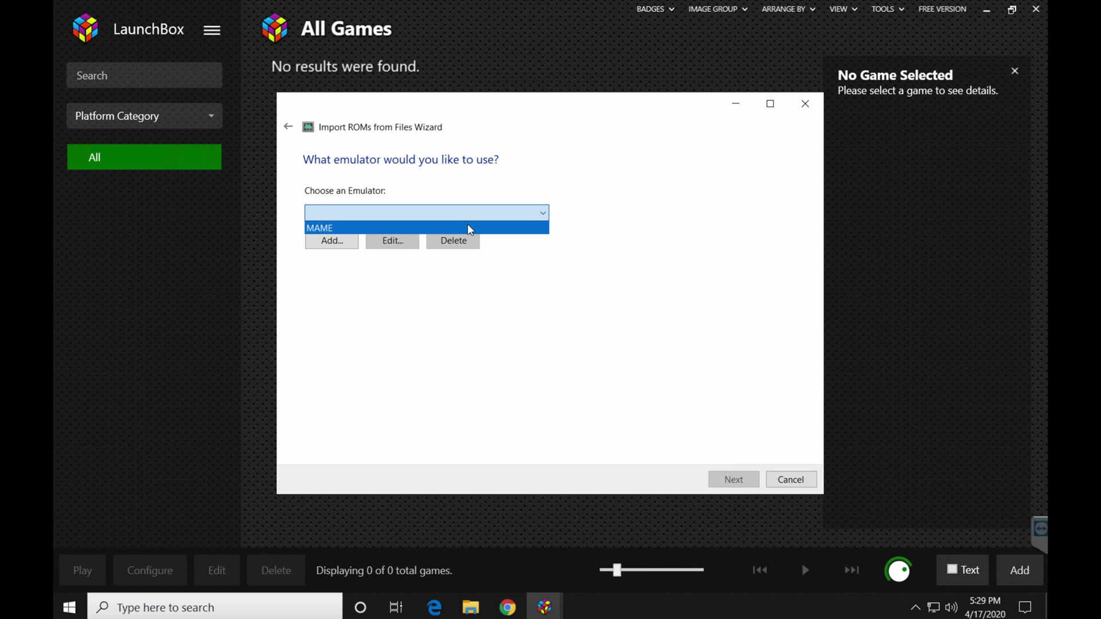
click(470, 228)
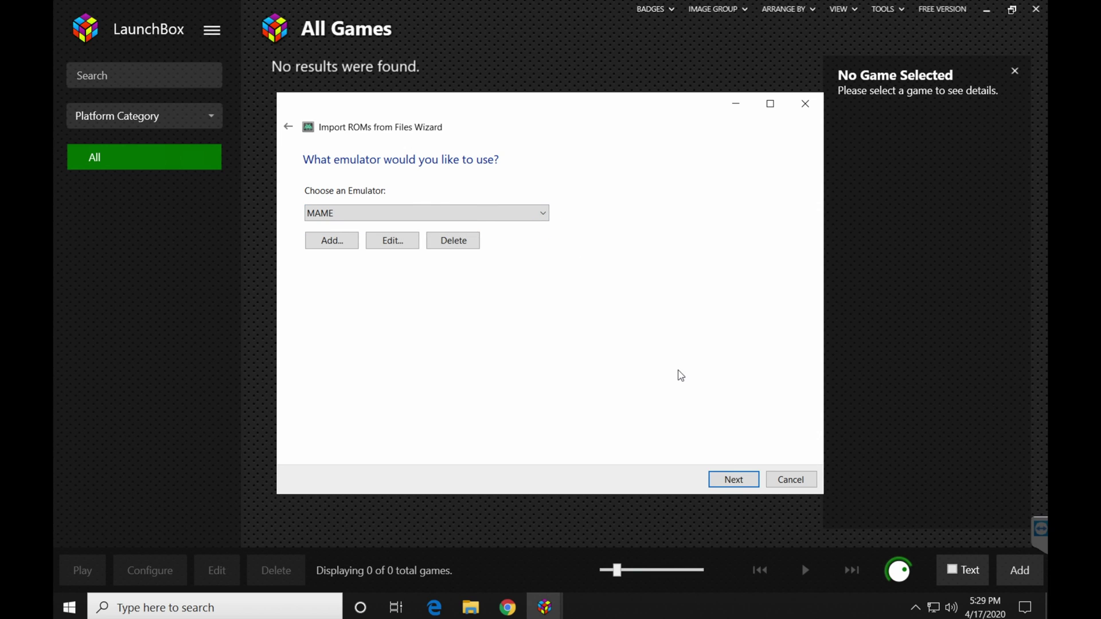
click(731, 479)
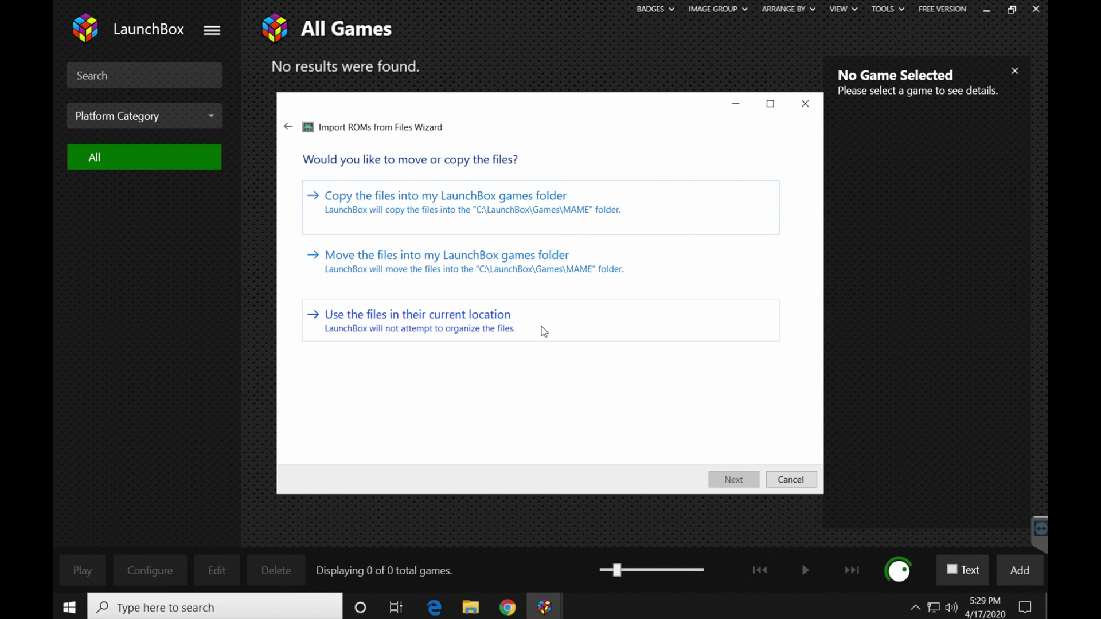
Use the ROM files in their current location, and keep the game information search and all image types enabled for download
click(458, 328)
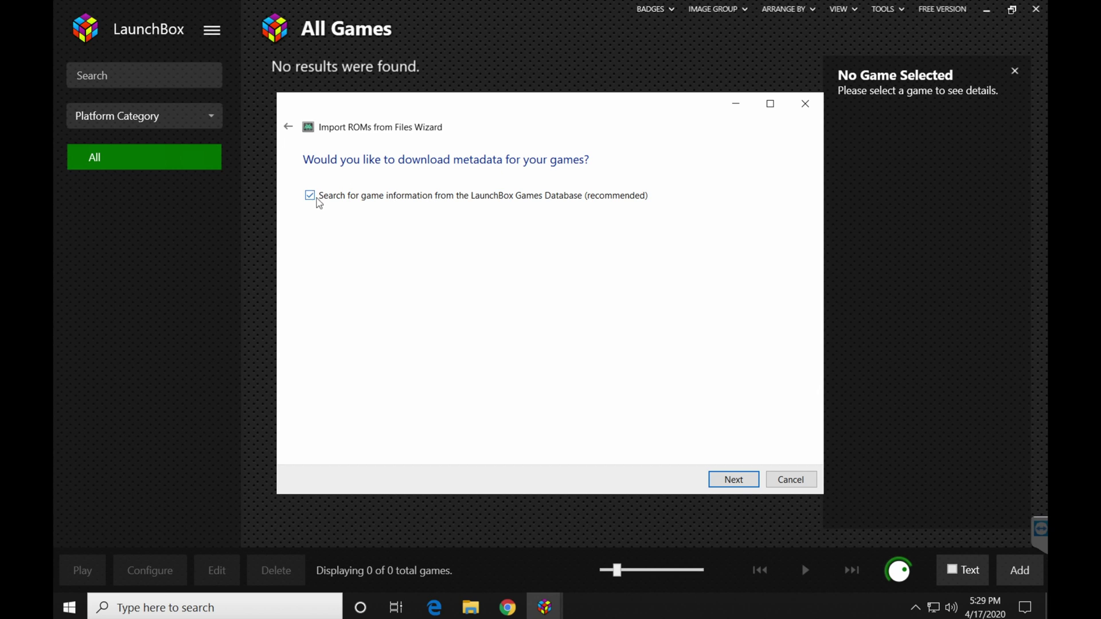
click(734, 481)
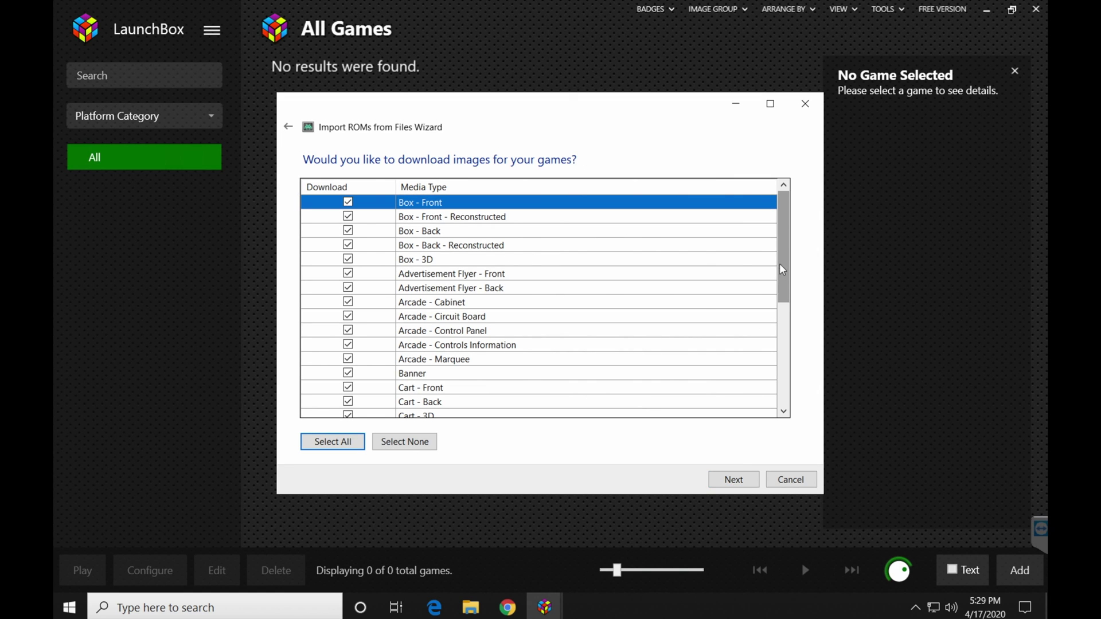
drag(782, 248, 742, 444)
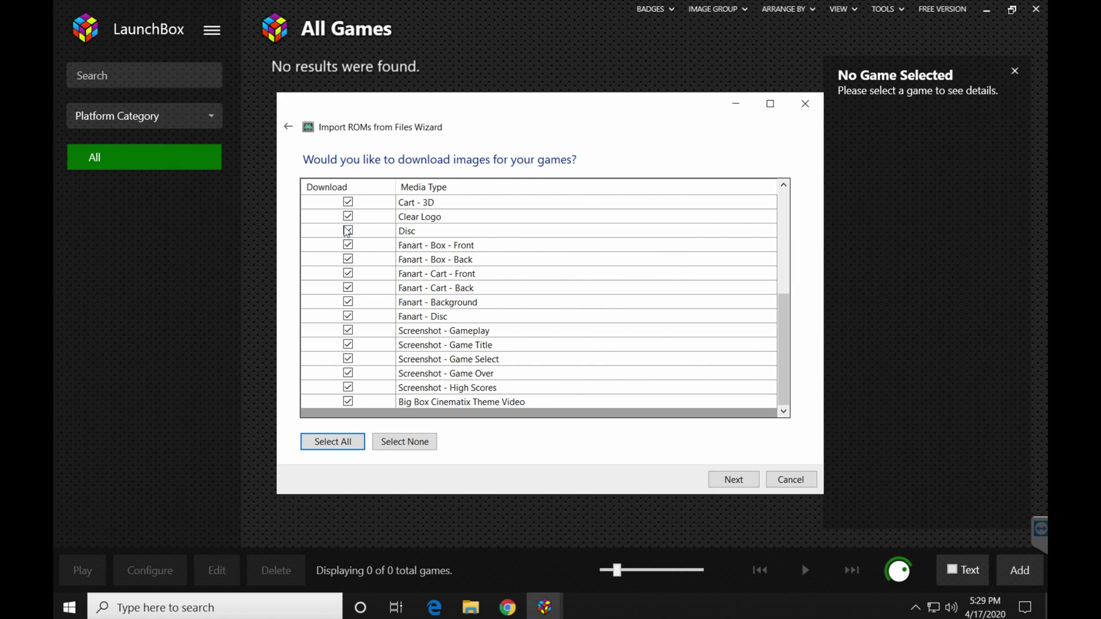
click(735, 480)
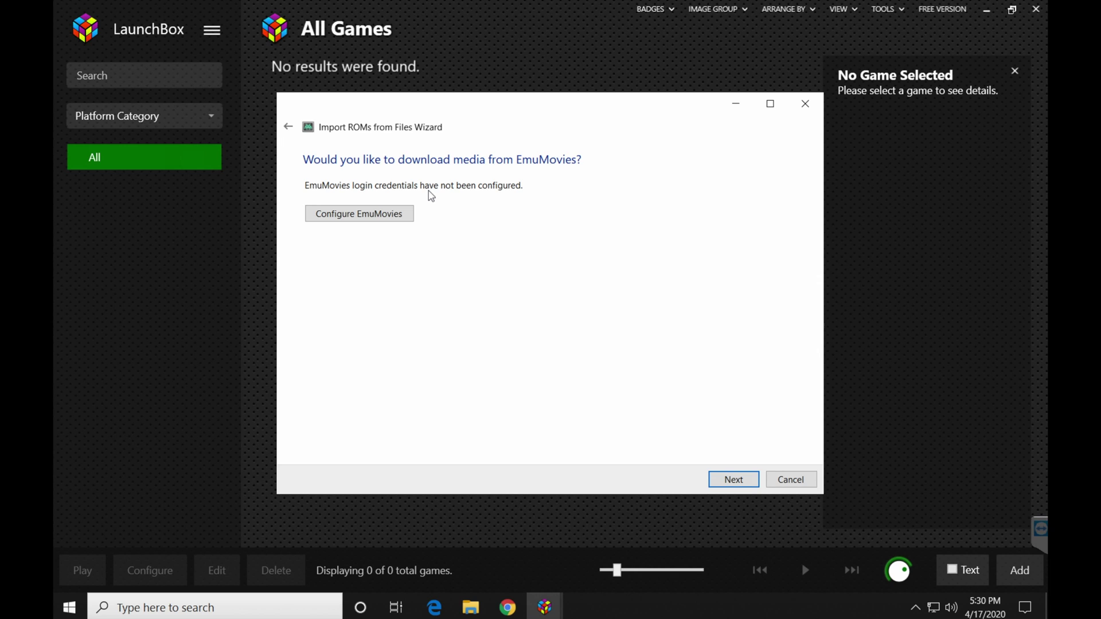
Open the EmuMovies configuration and look at the site's Sign Up form in Google Chrome before closing the browser
click(357, 215)
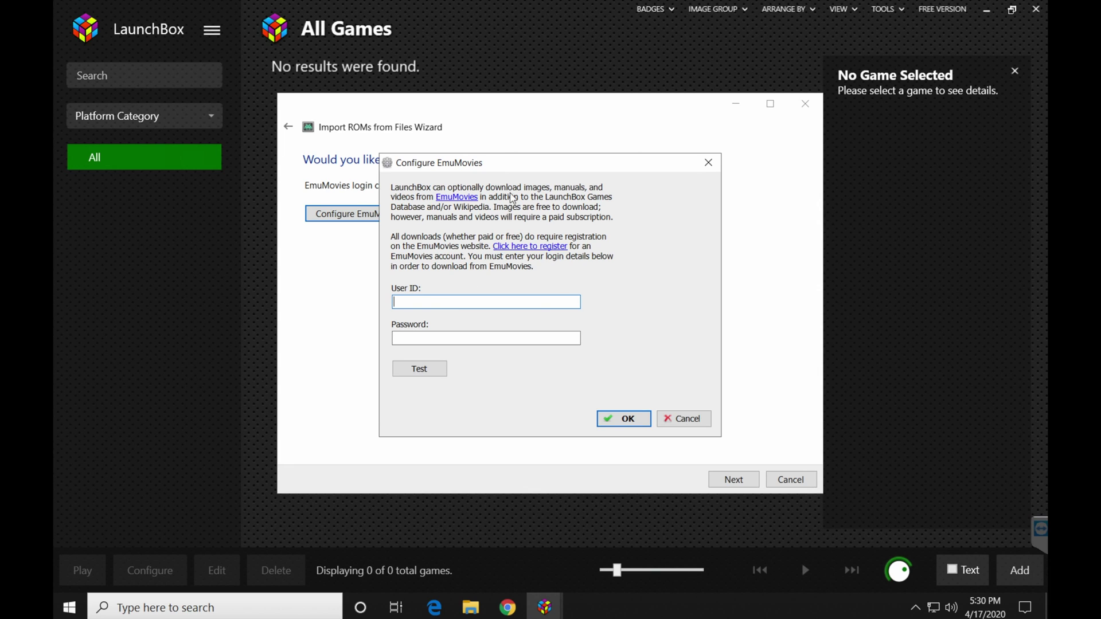
click(522, 247)
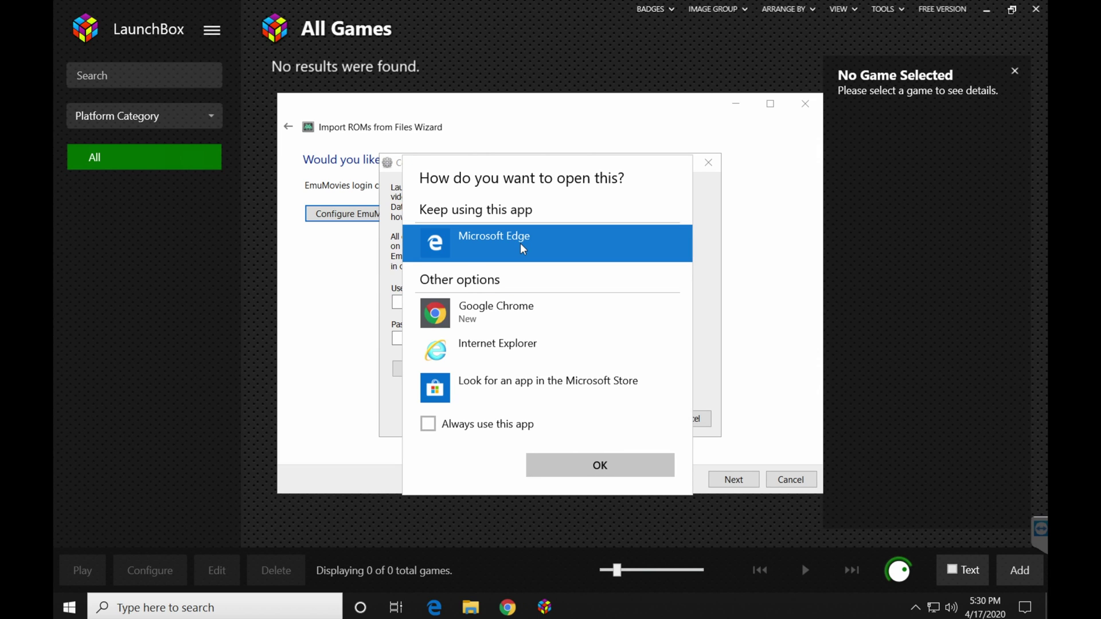
click(563, 312)
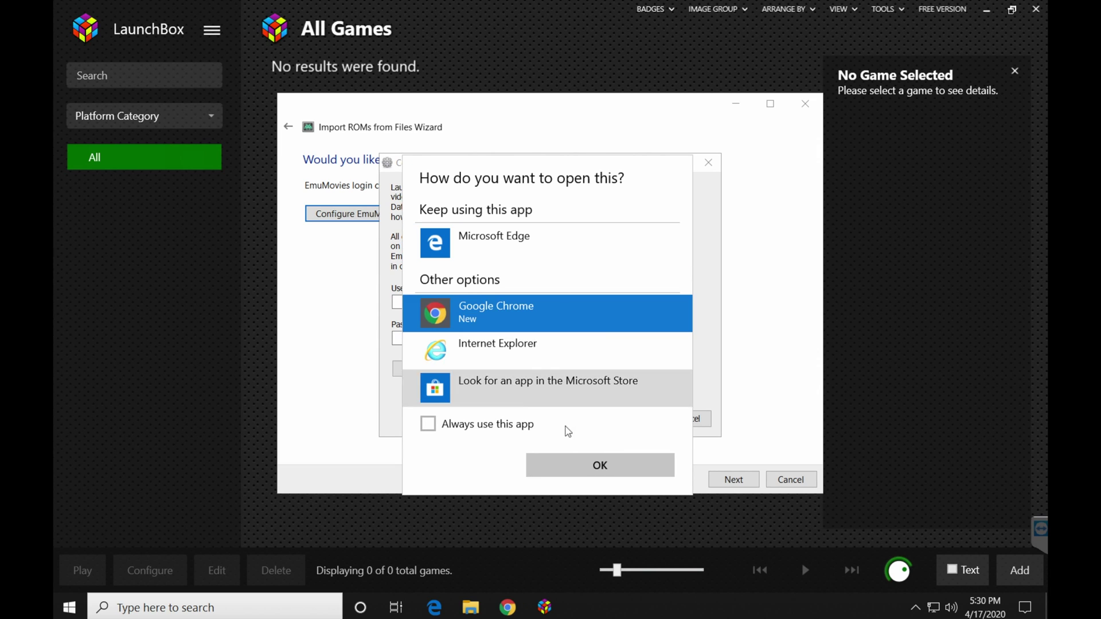
click(576, 466)
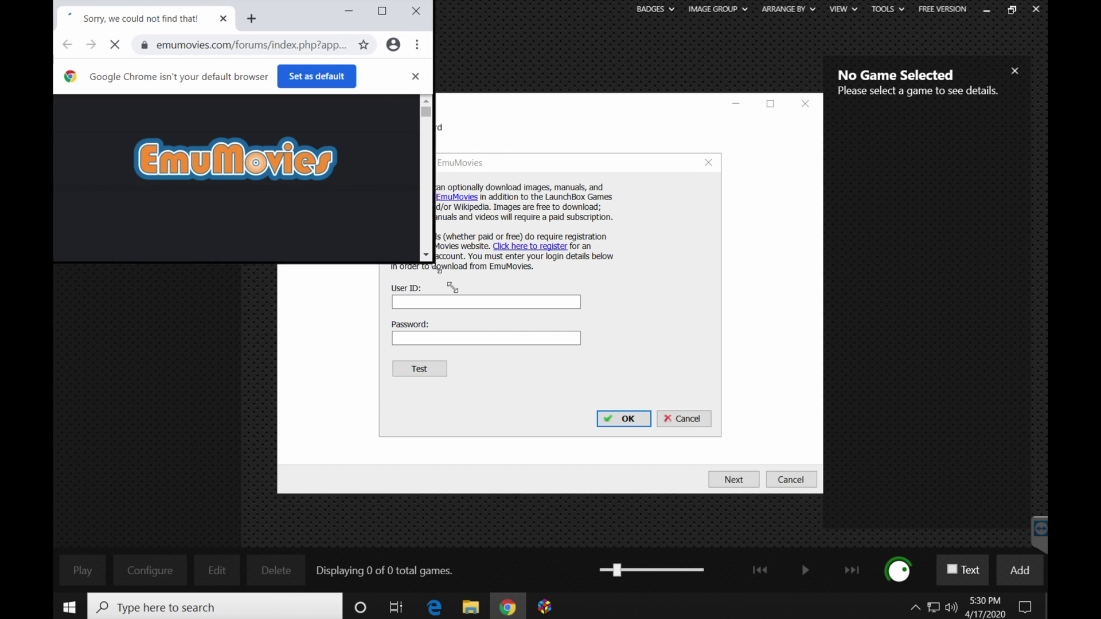
drag(427, 260, 646, 477)
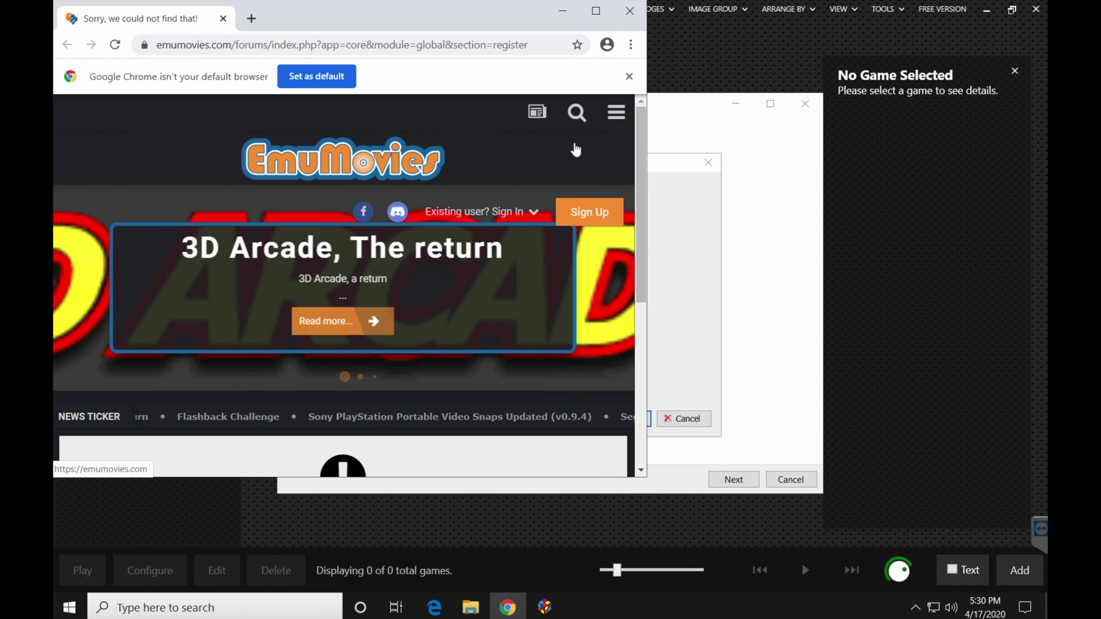
scroll(592, 249, down, 1)
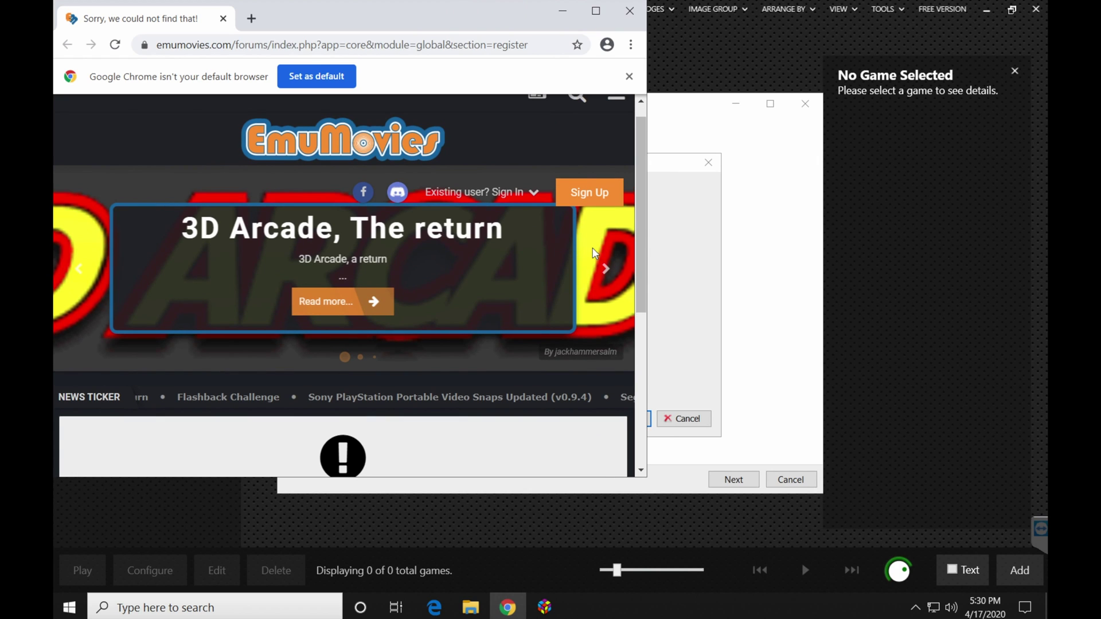
click(587, 194)
click(291, 212)
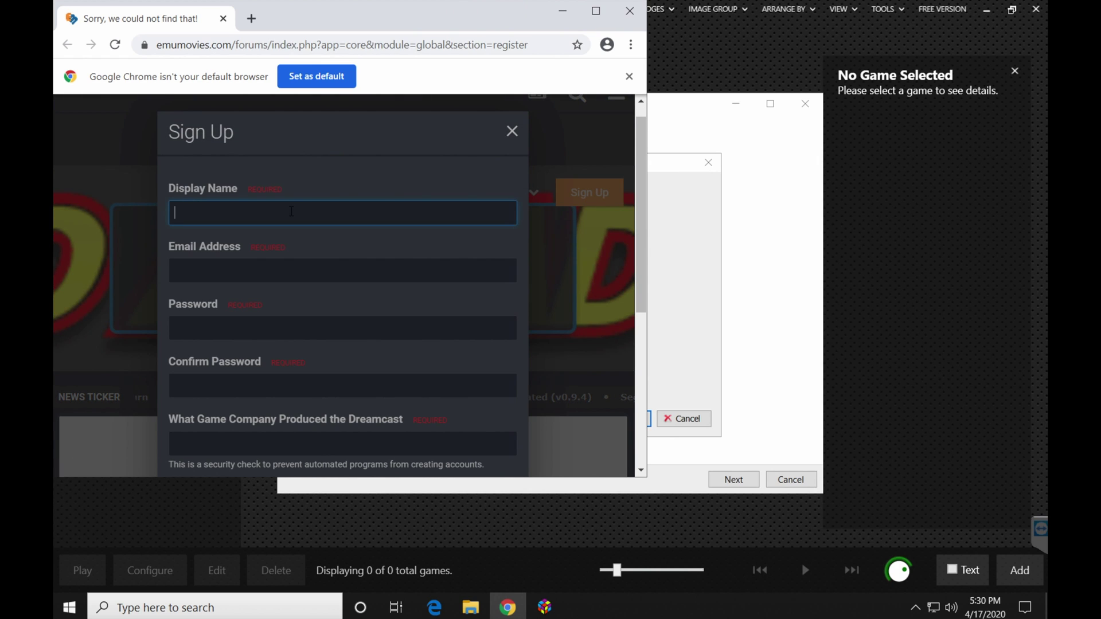
drag(636, 173, 644, 138)
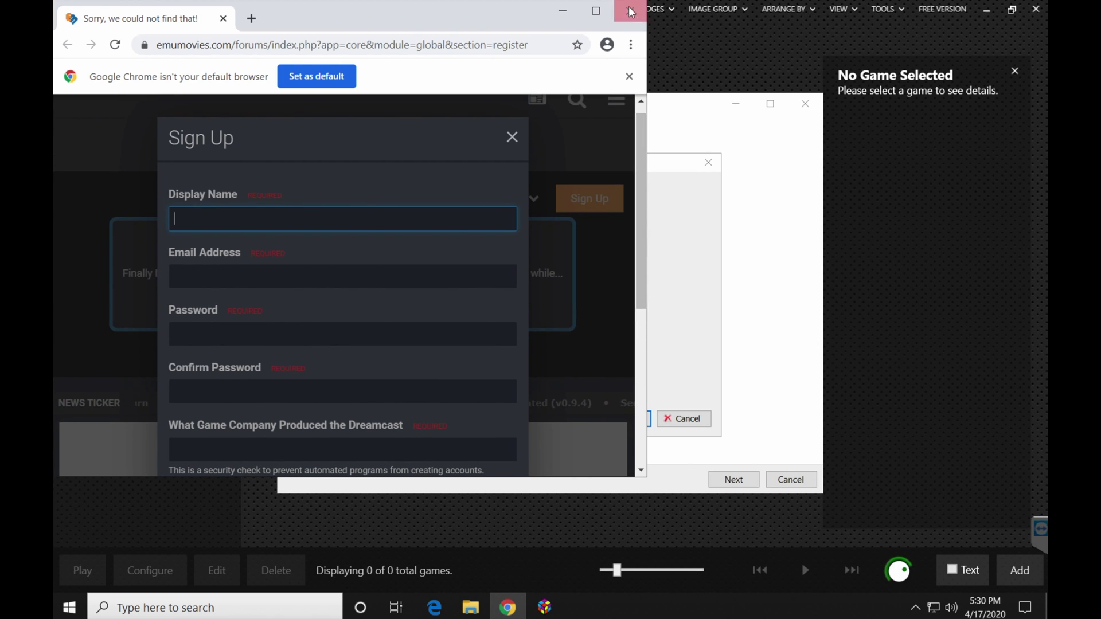
click(629, 11)
Enter and test the EmuMovies user ID and account password, and keep all EmuMovies media types selected for download
click(433, 305)
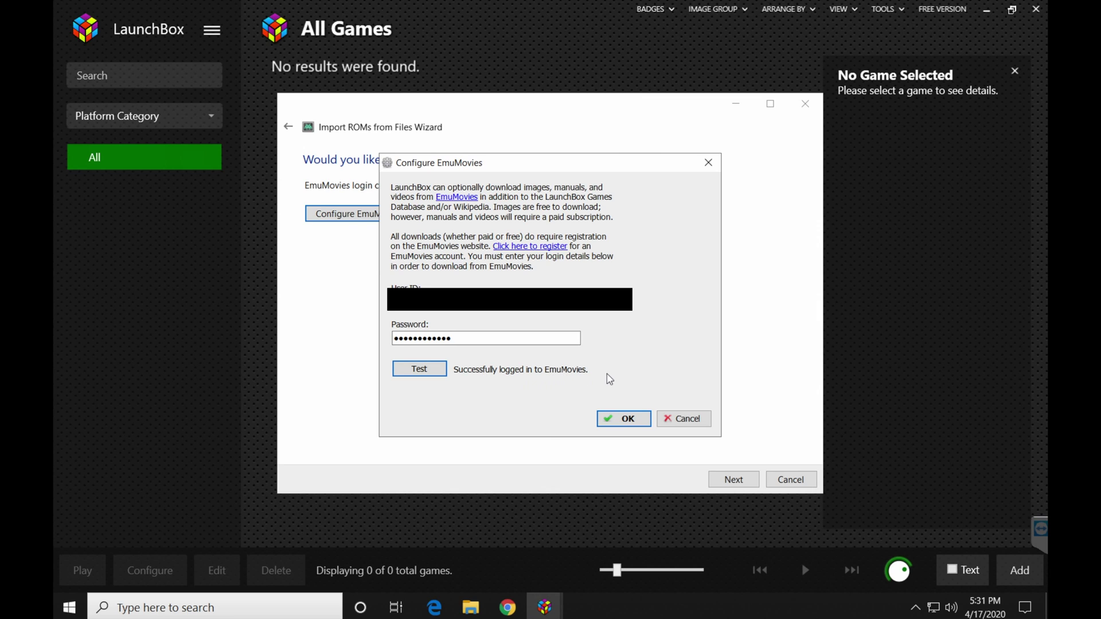
click(617, 419)
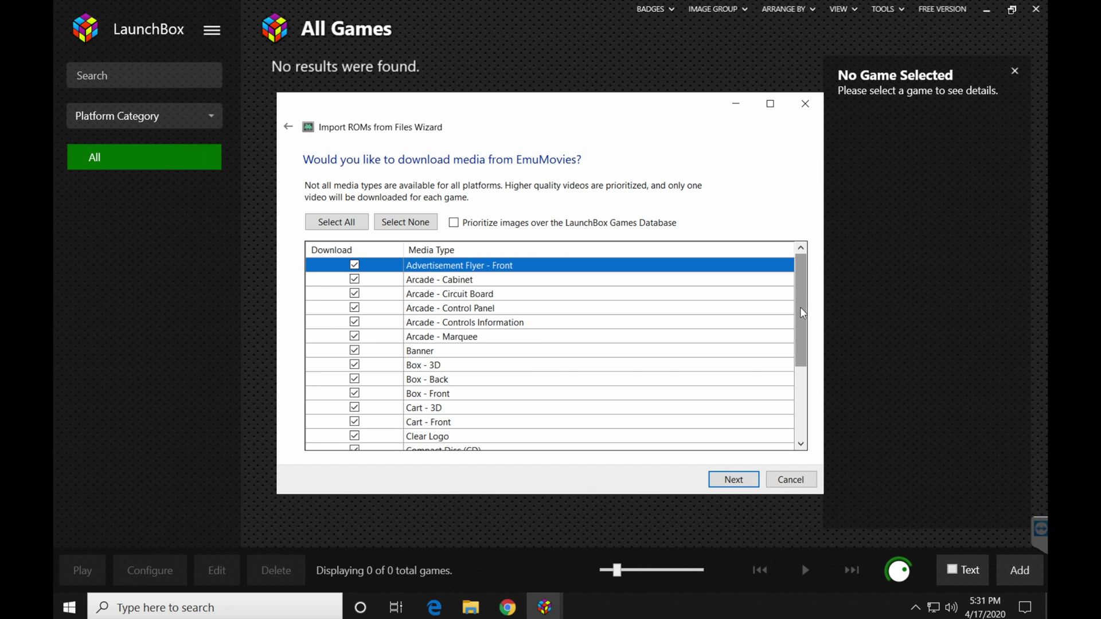
drag(801, 311, 793, 420)
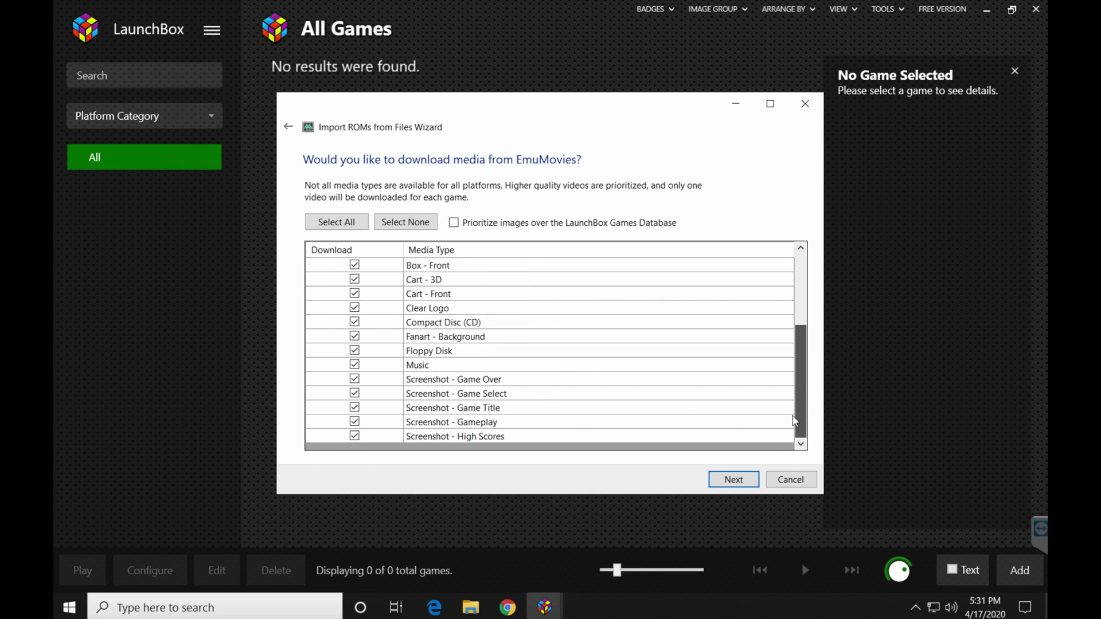
key(Home)
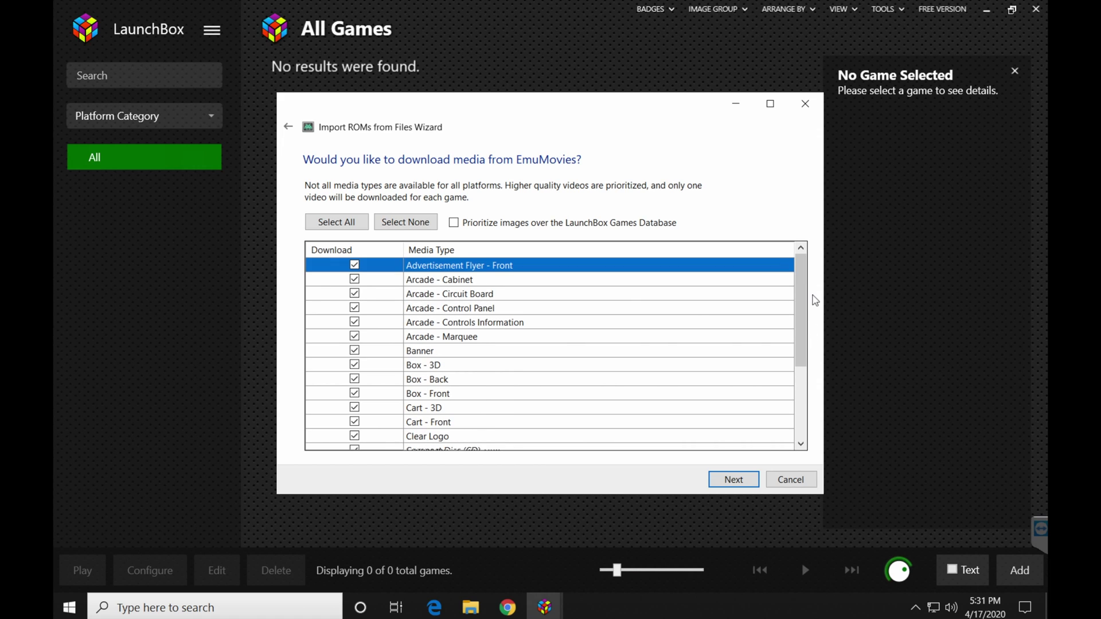
click(735, 483)
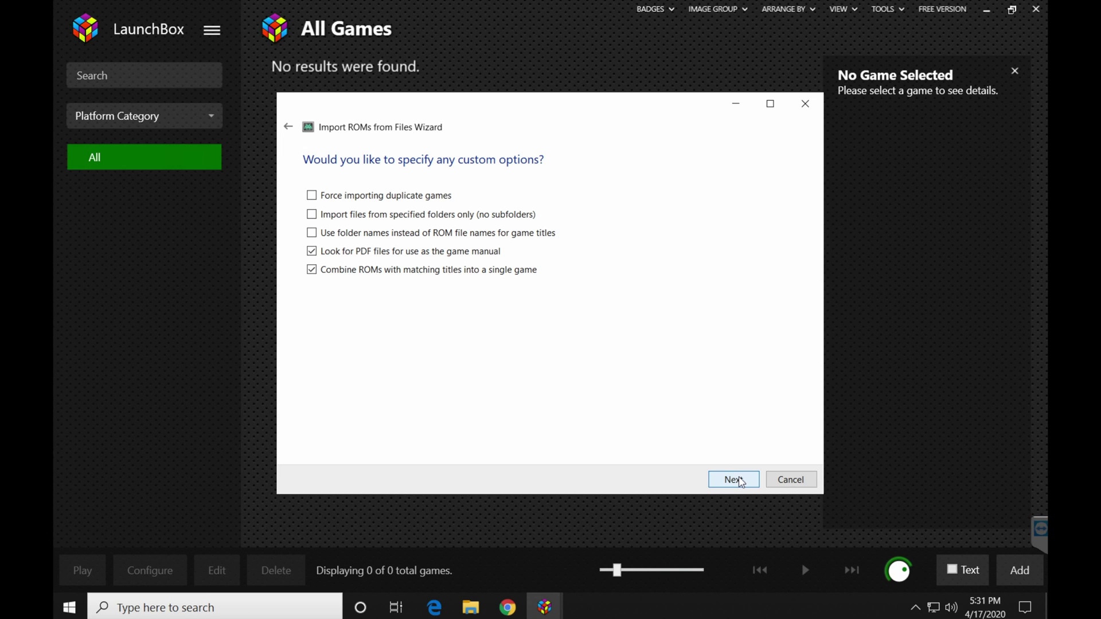
Accept the default custom options and MAME filters, skipping clones and prioritizing North America, and finish importing the listed games
click(740, 481)
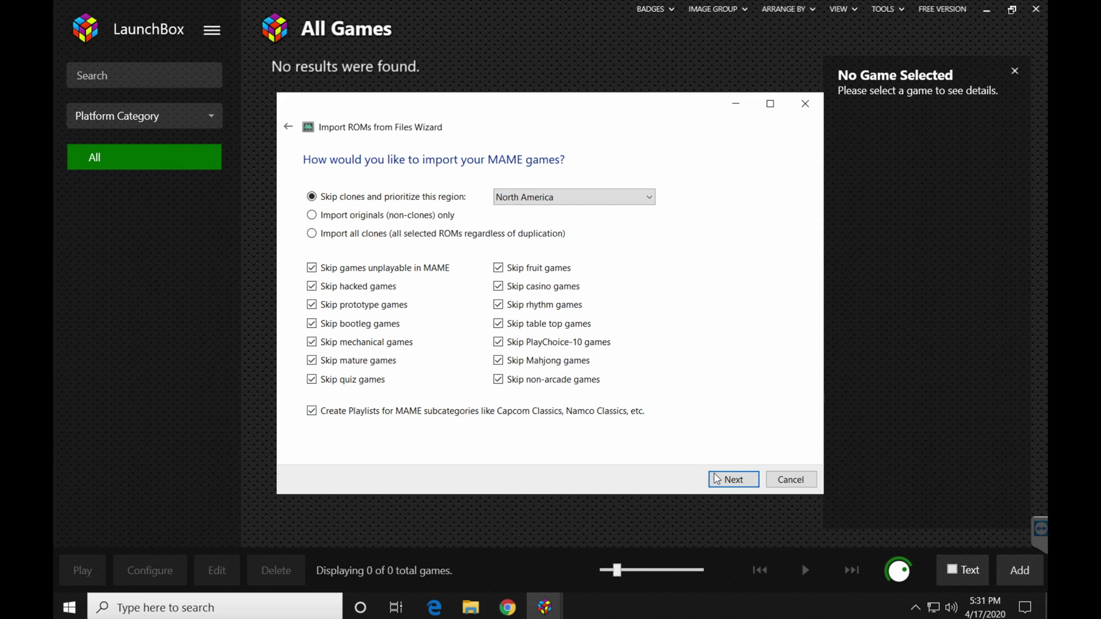
click(734, 480)
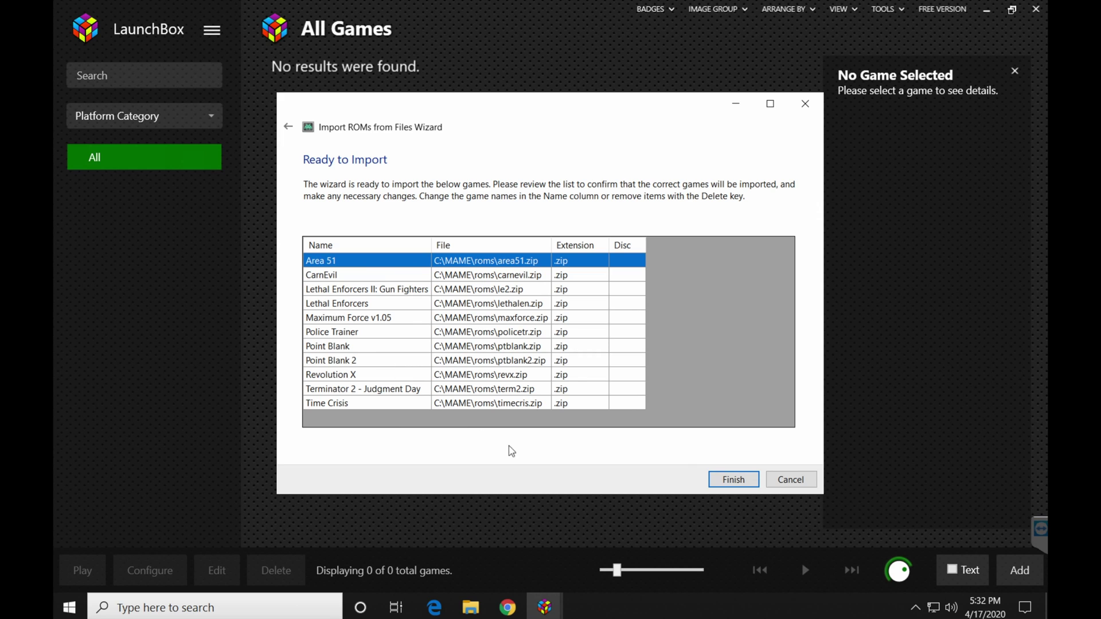
click(733, 480)
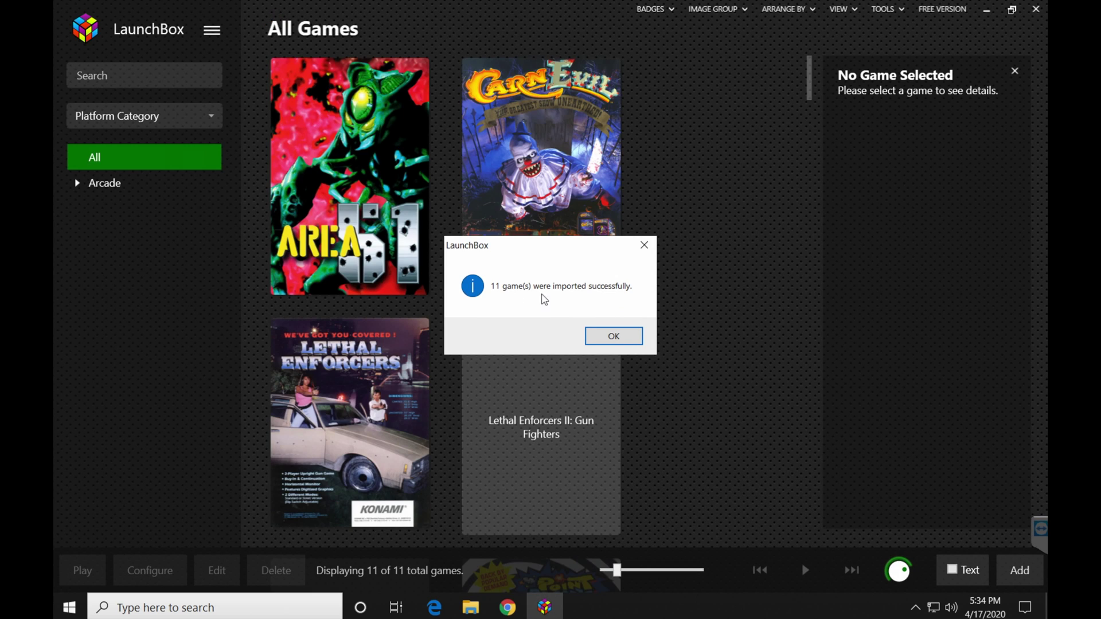
Dismiss the import message, look through the cover art of all imported games, and view the details of CarnEvil
click(614, 337)
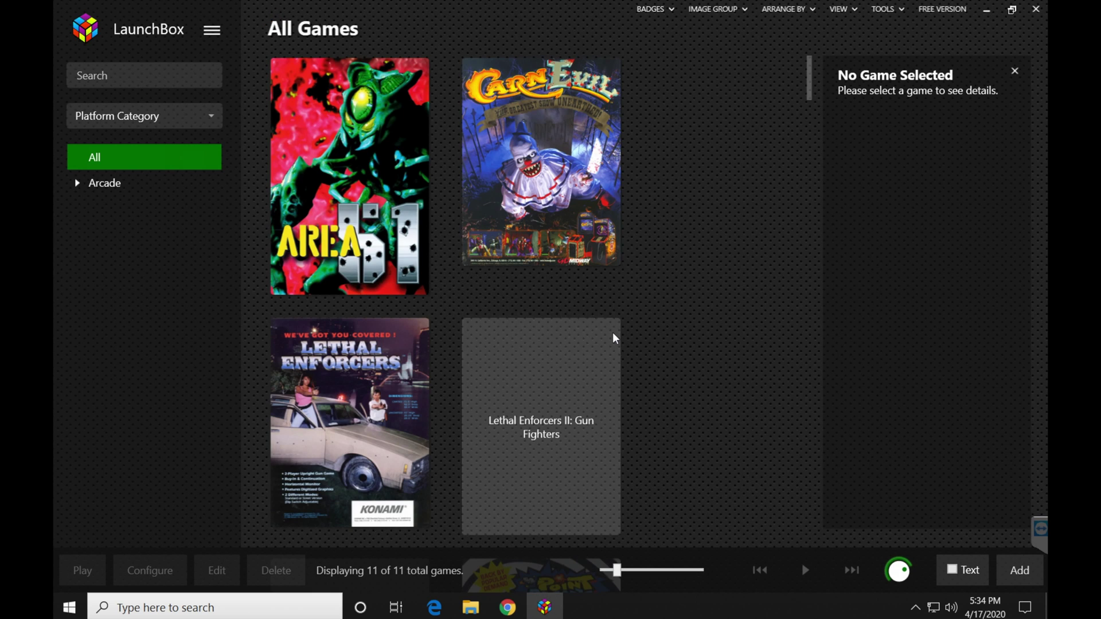
mouse_move(614, 337)
drag(805, 118, 790, 232)
scroll(790, 232, up, 4)
scroll(790, 233, down, 5)
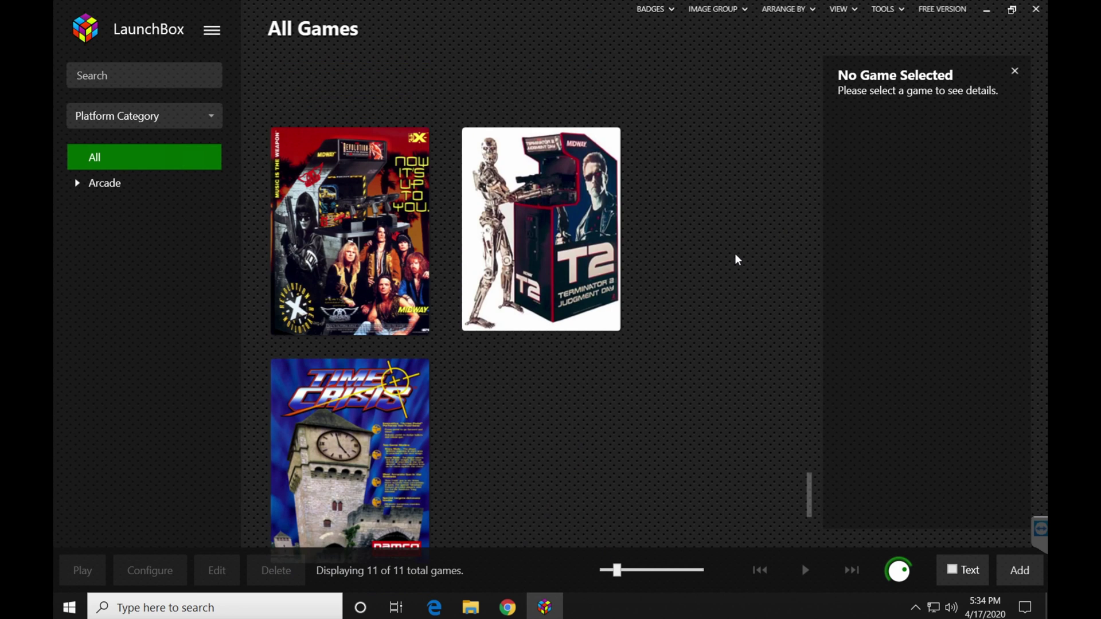
scroll(806, 499, up, 1)
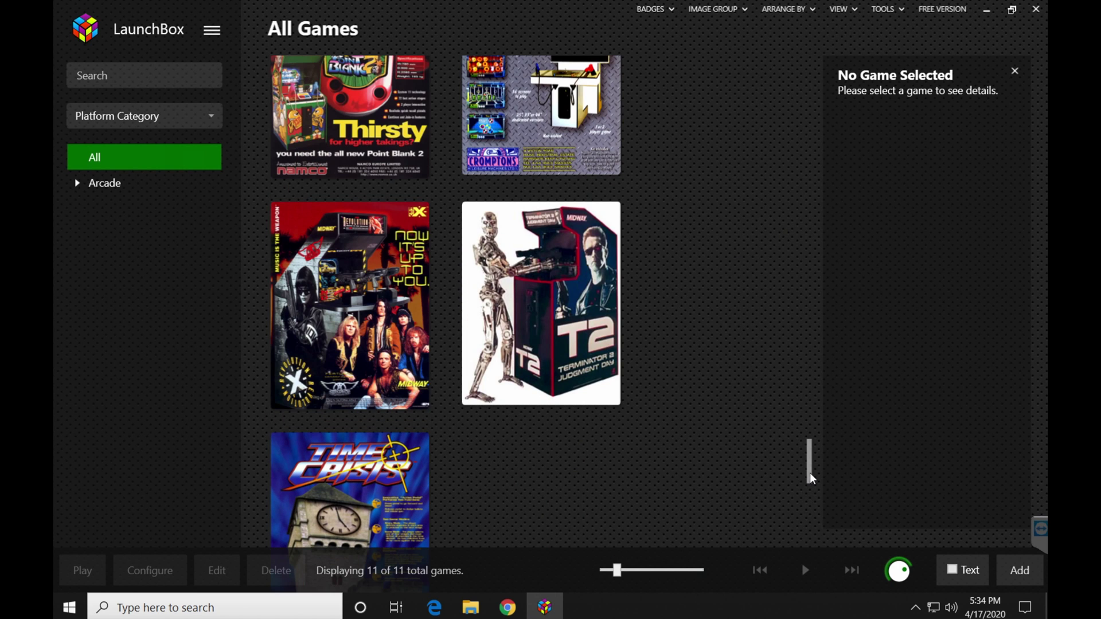
drag(811, 451, 735, 322)
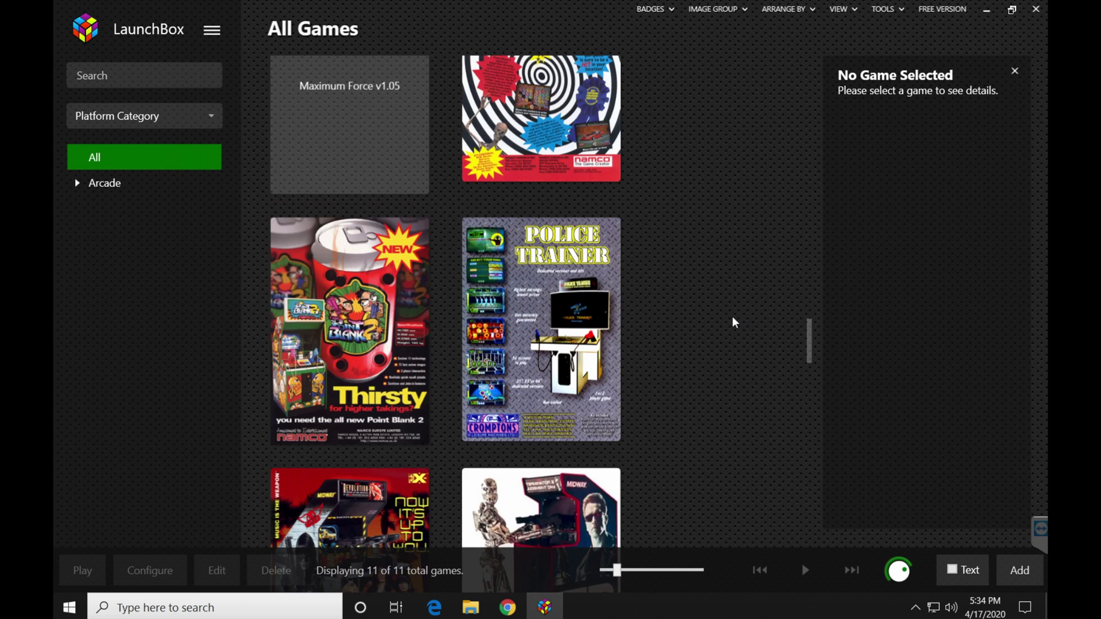
scroll(735, 322, down, 5)
scroll(735, 322, up, 8)
scroll(735, 322, down, 4)
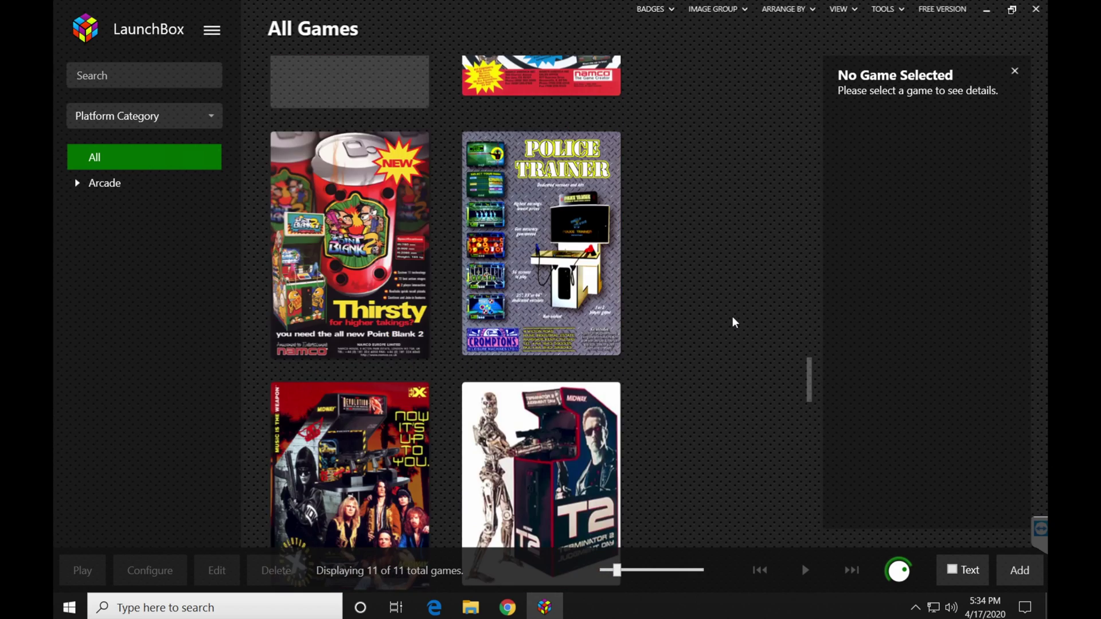
scroll(735, 322, up, 3)
scroll(734, 322, down, 5)
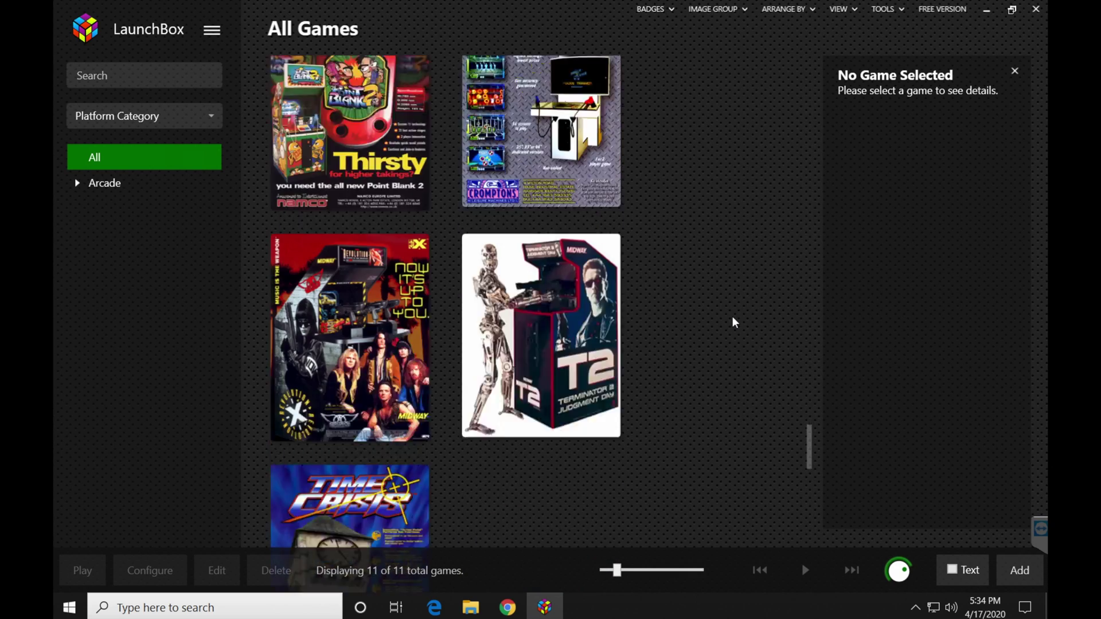
scroll(734, 321, down, 3)
scroll(610, 354, up, 10)
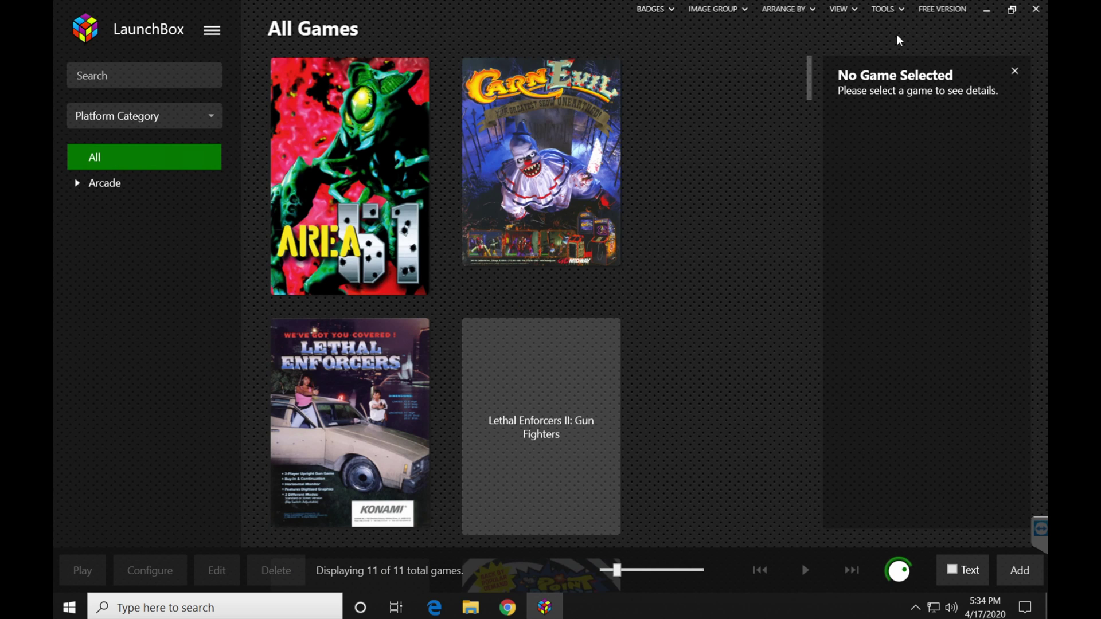
key(Right)
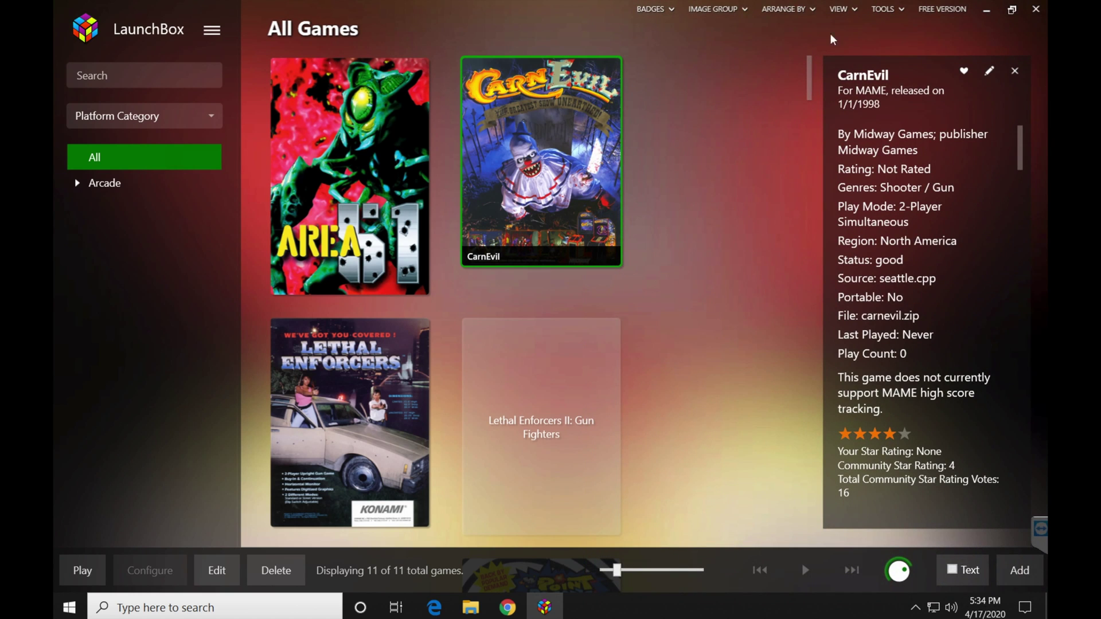
Open the license registration, review the Windows licensing options on the LaunchBox Premium web page, and close the browser
click(940, 11)
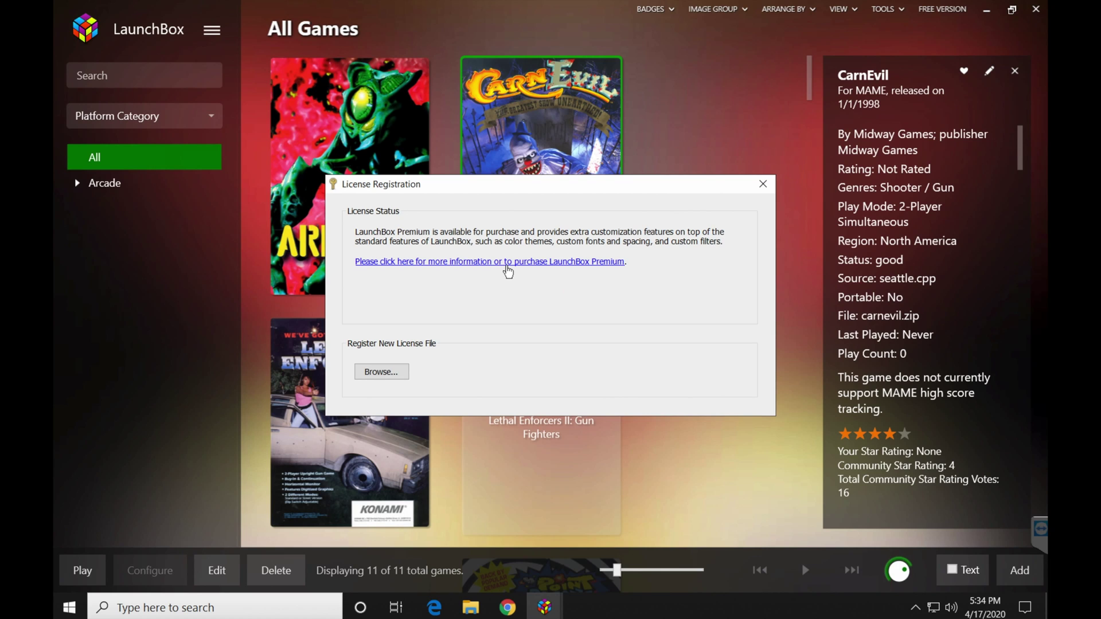
click(460, 262)
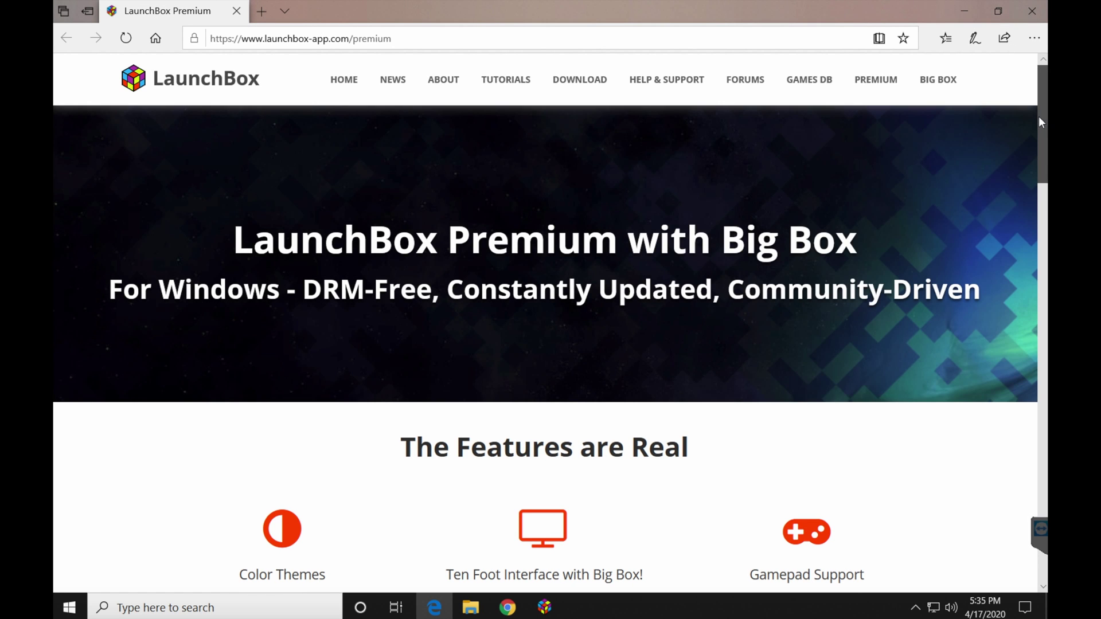
drag(1041, 122, 1043, 363)
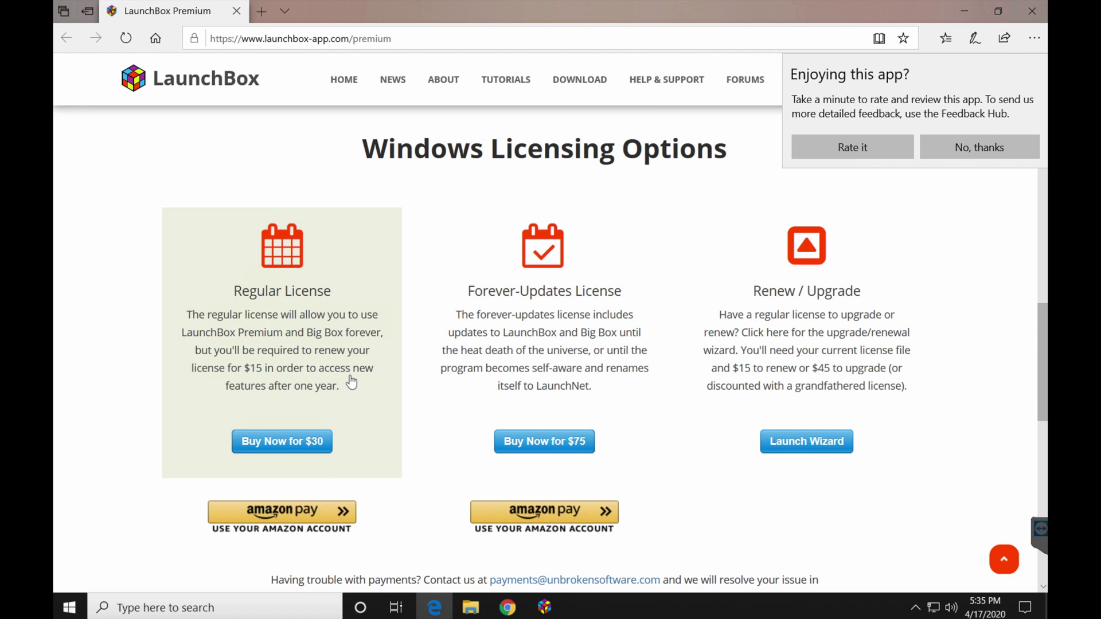
click(960, 158)
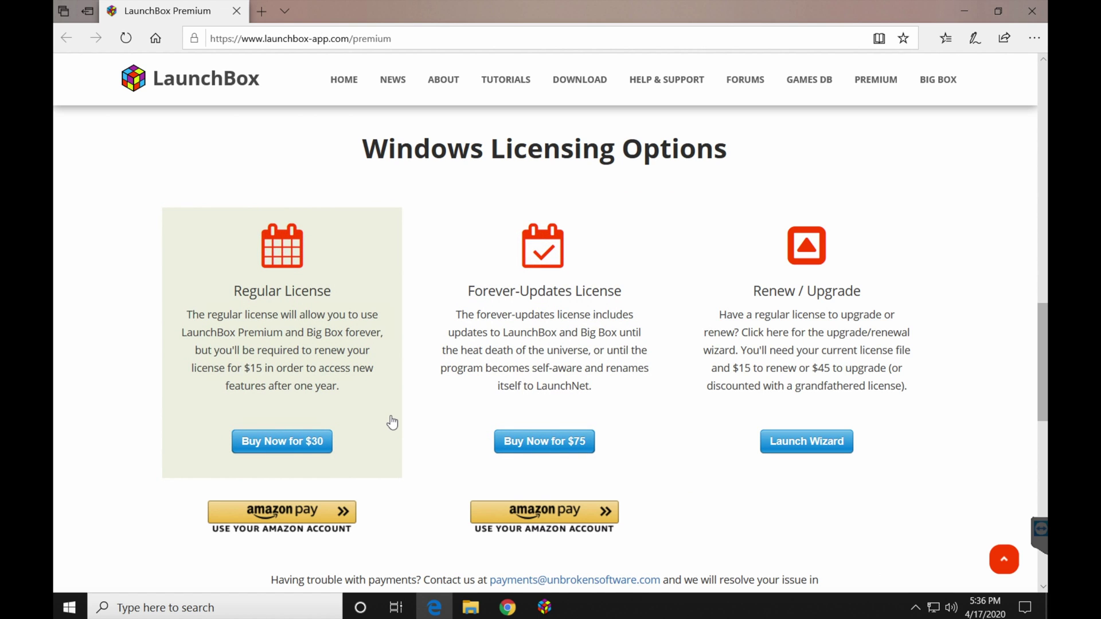
click(1031, 11)
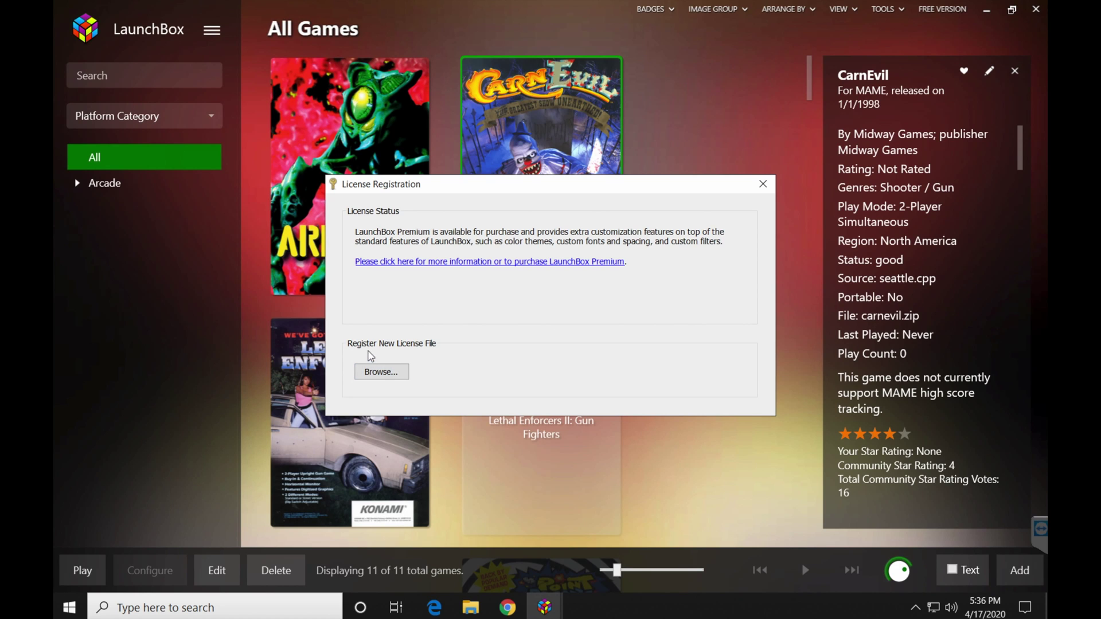
Register the License XML file from Local Disk (C:) as the new LaunchBox Premium license and close the registration window
click(383, 373)
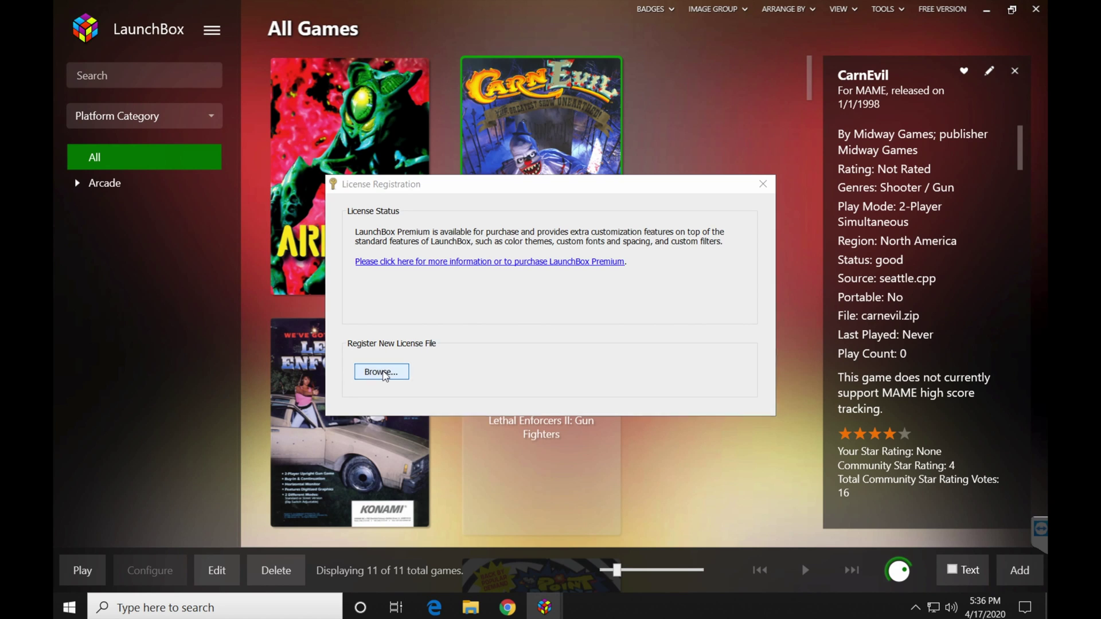
scroll(424, 378, down, 1)
scroll(442, 360, up, 1)
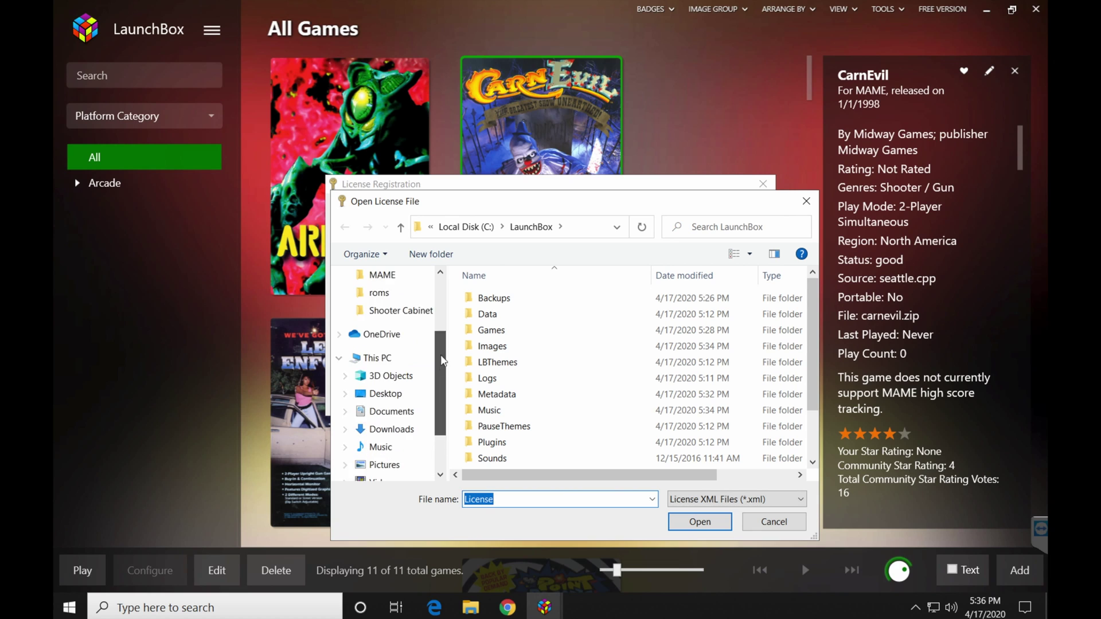
scroll(442, 360, down, 1)
click(382, 406)
click(391, 427)
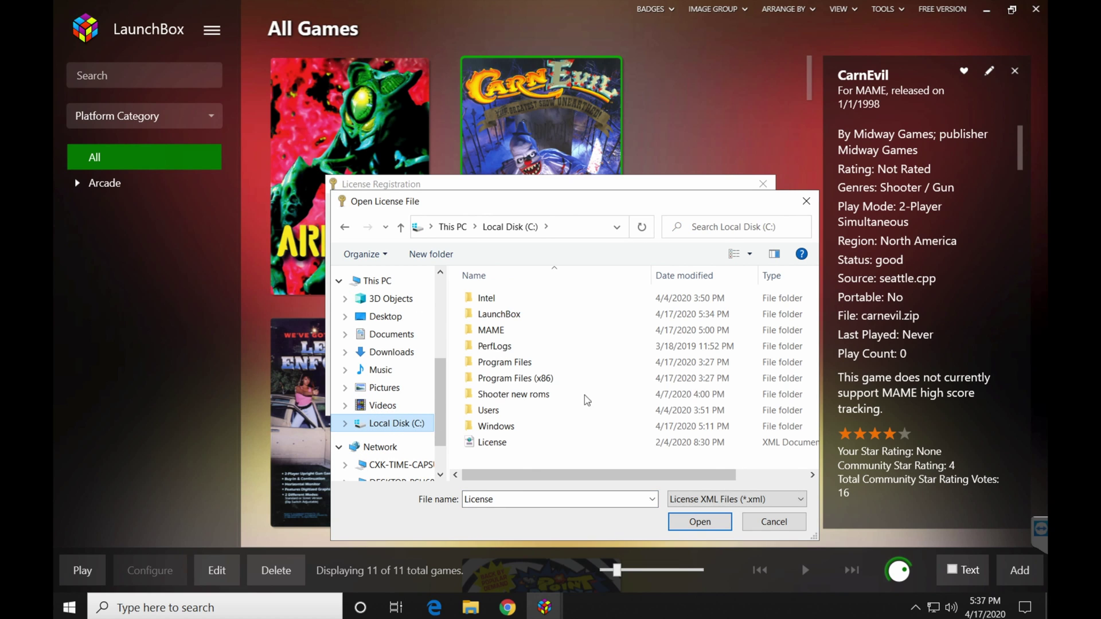
double_click(491, 442)
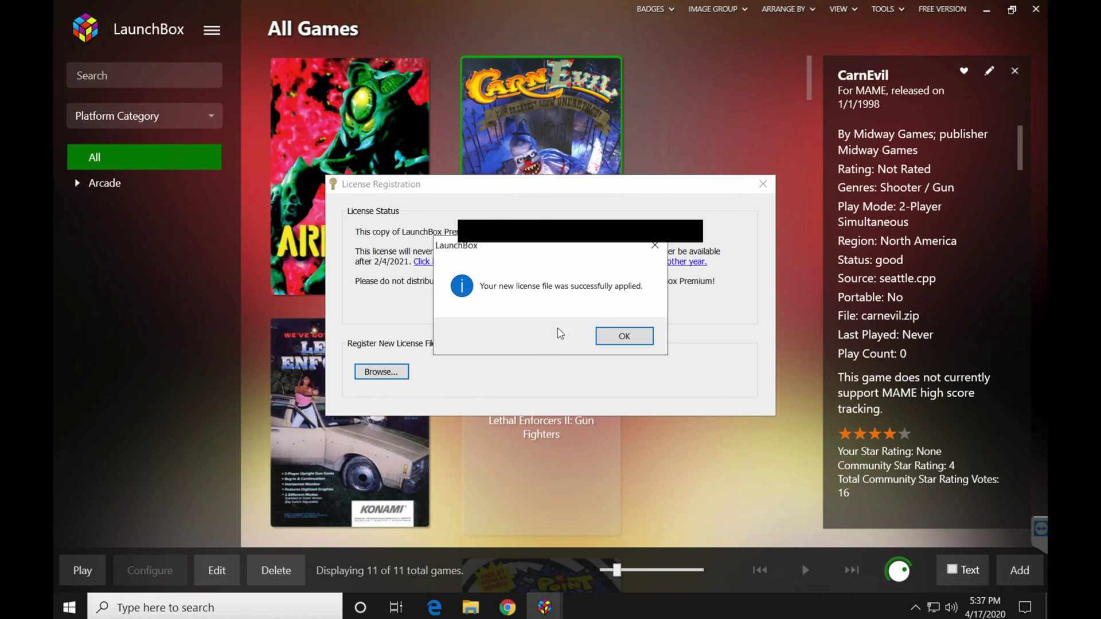
click(618, 339)
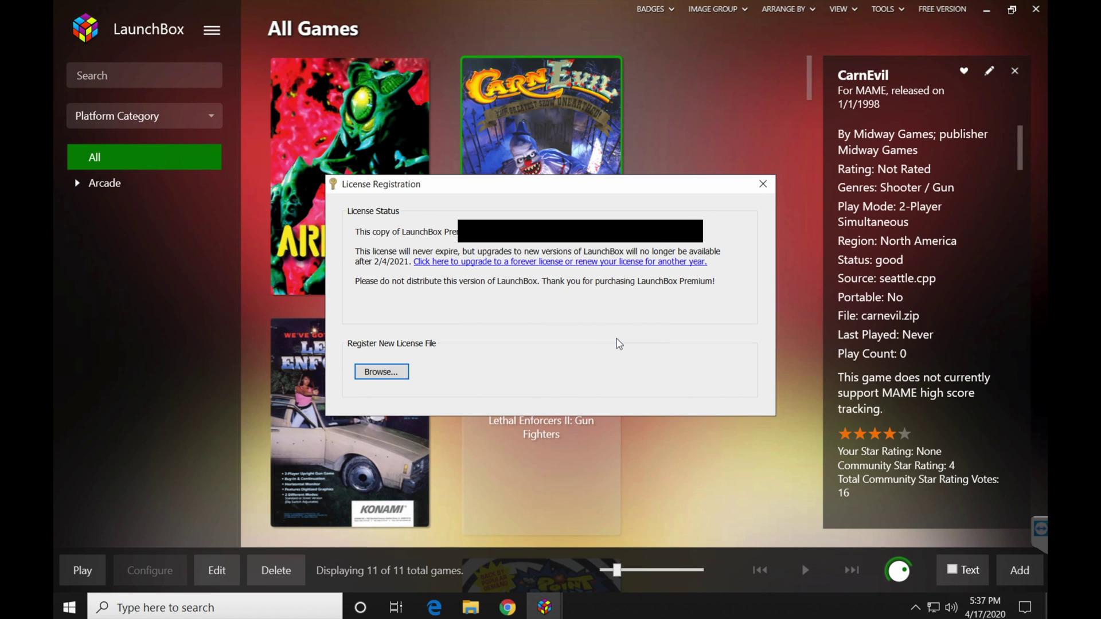
click(762, 184)
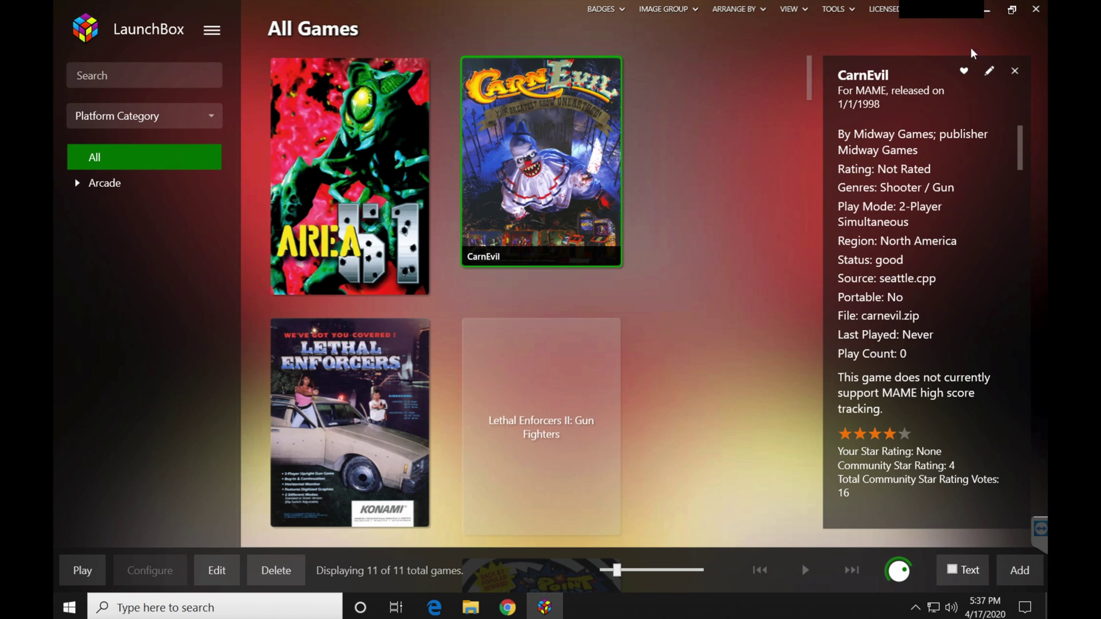
Close LaunchBox, start Big Box from the desktop, and open the MAME platform's game list
click(1036, 9)
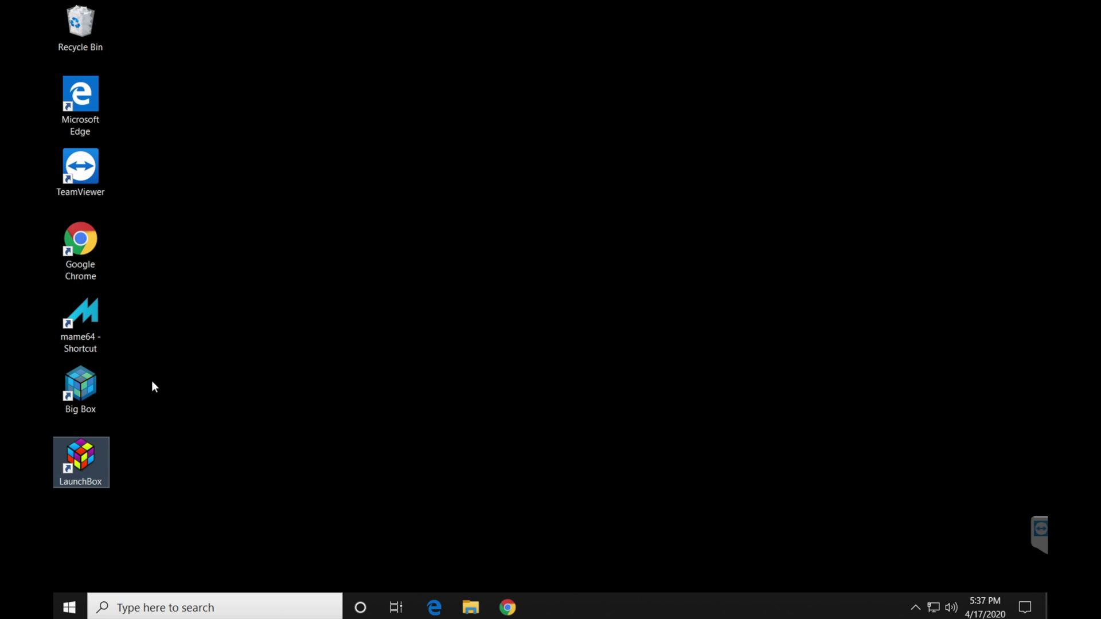
click(84, 387)
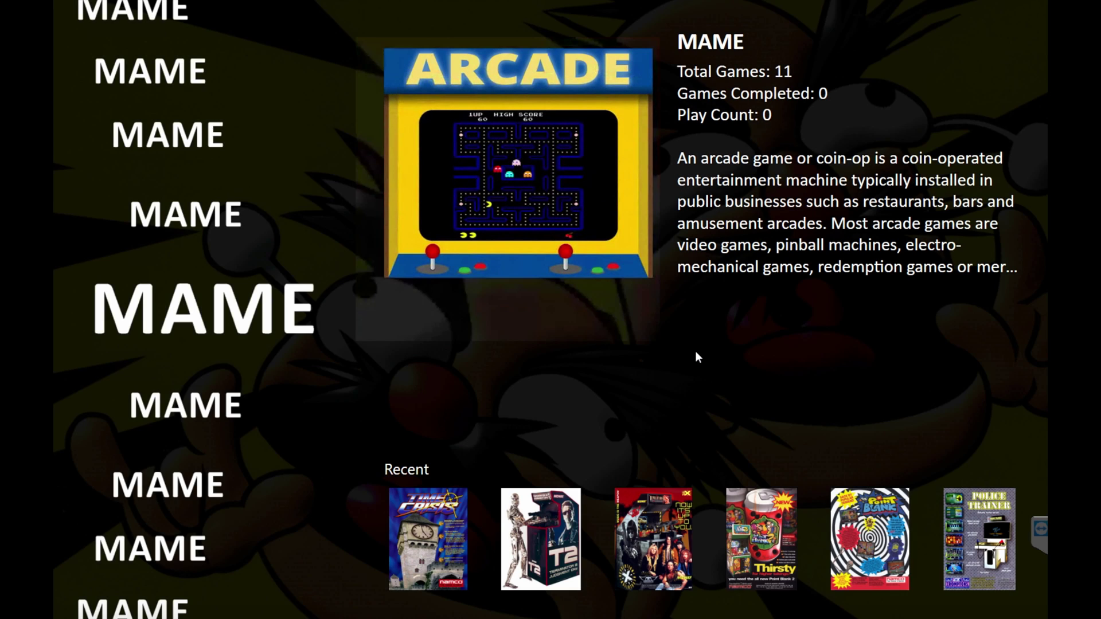
key(Return)
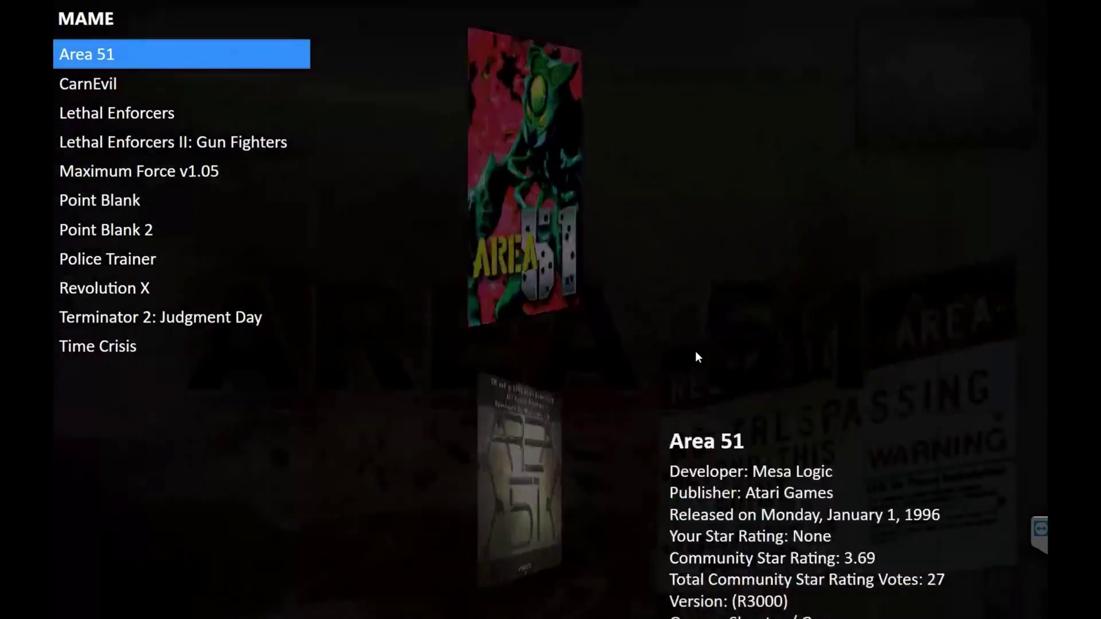
Browse the MAME games from Area 51 past Revolution X to check their artwork, videos and descriptions, and return to the platform view
key(Down)
key(Down)
key(Down)
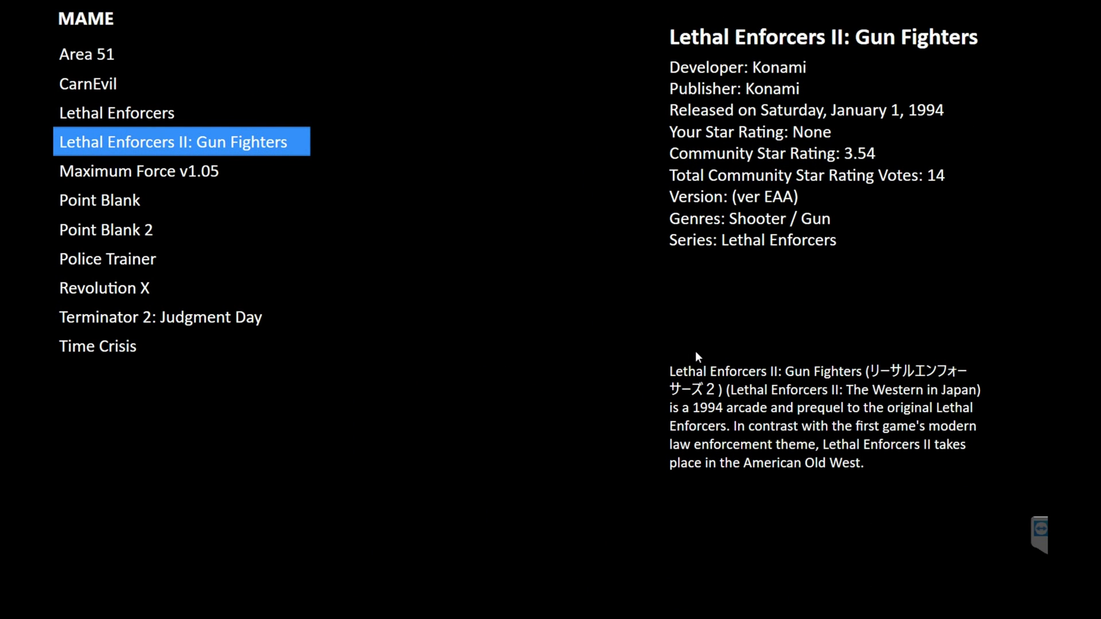
key(Down)
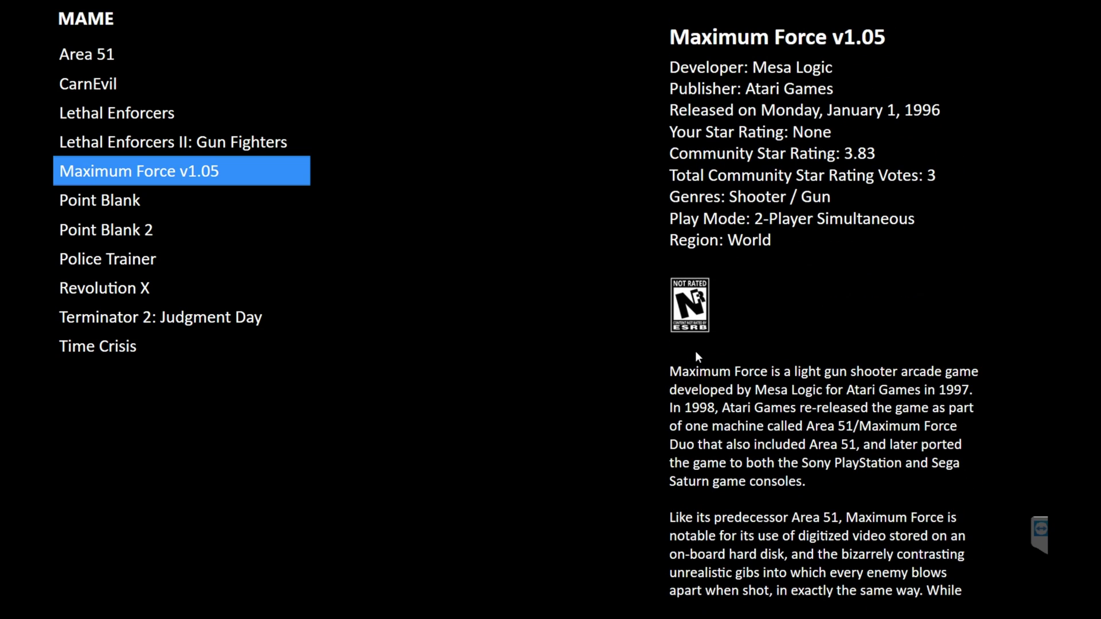
key(Down)
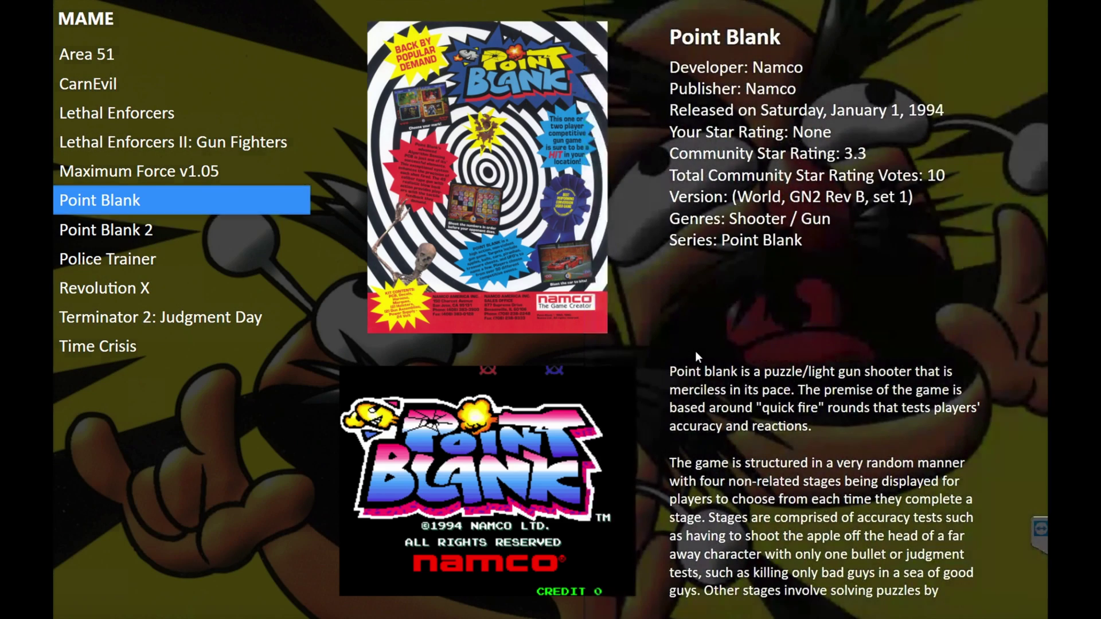
key(Down)
key(Down)
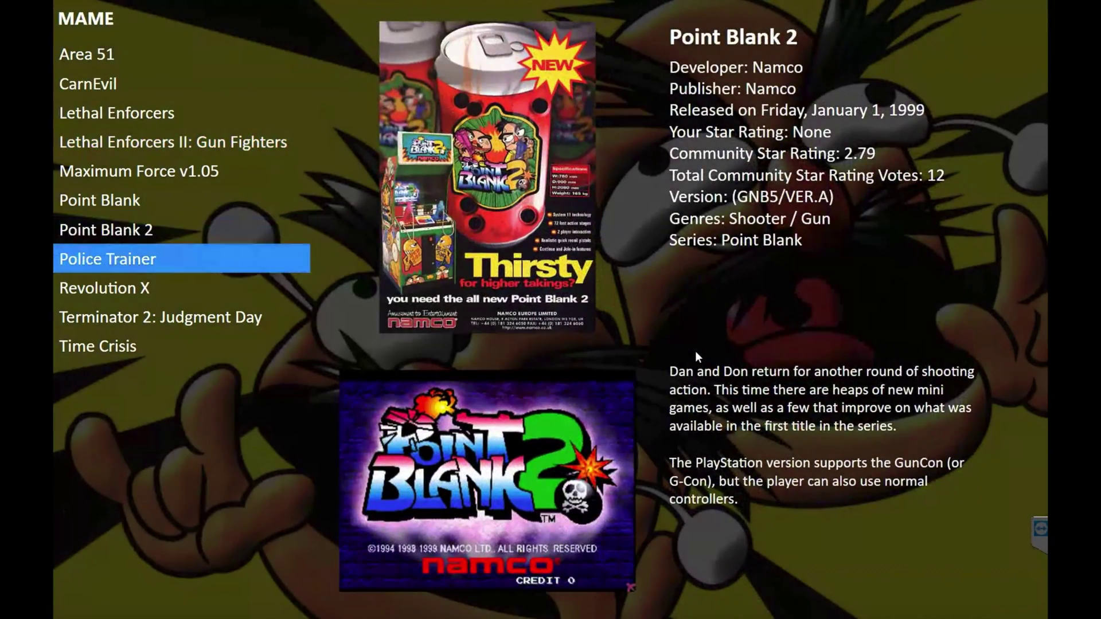
key(Down)
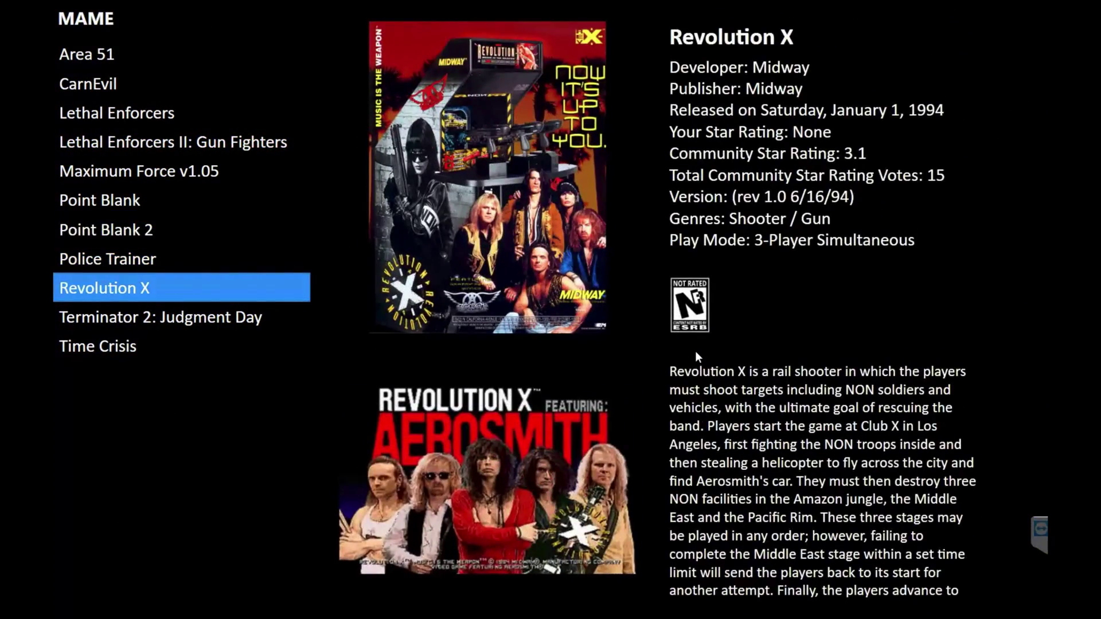
key(Down)
key(Escape)
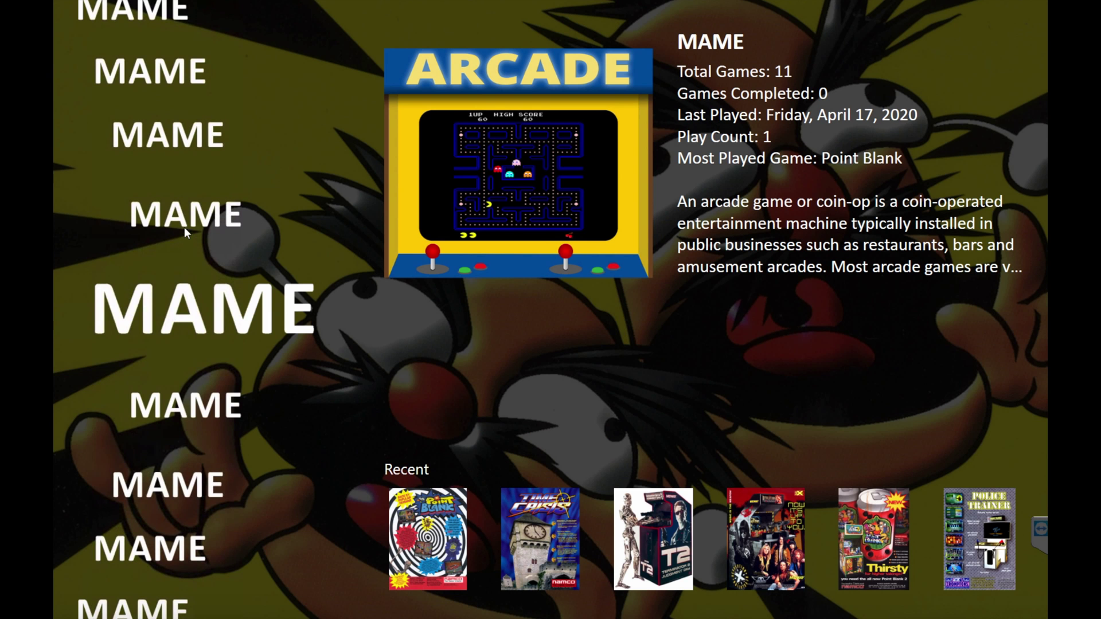
Reopen the MAME game list, go back up to Area 51, and open its game options
key(Down)
key(Return)
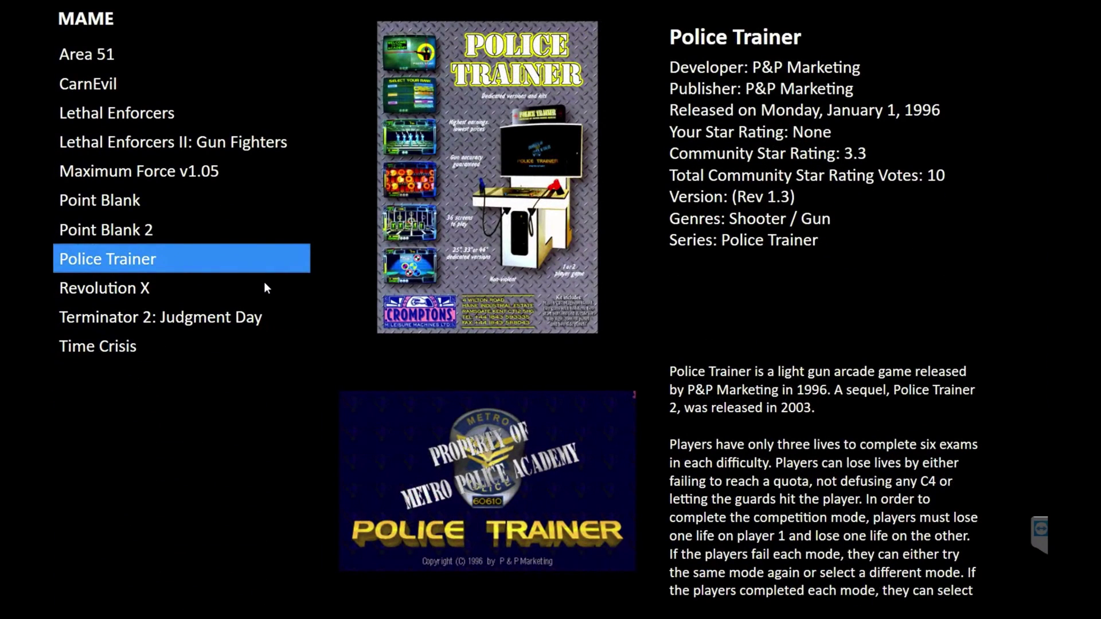
key(Up)
key(Up)
key(Up)
key(Up)
key(Up)
key(Up)
key(Up)
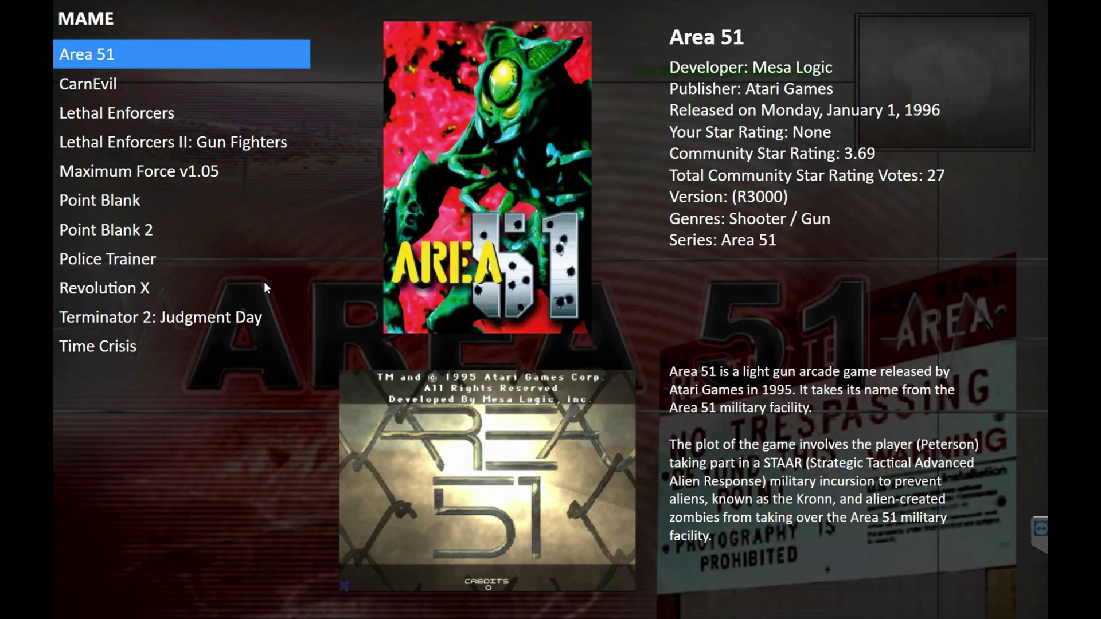
key(Return)
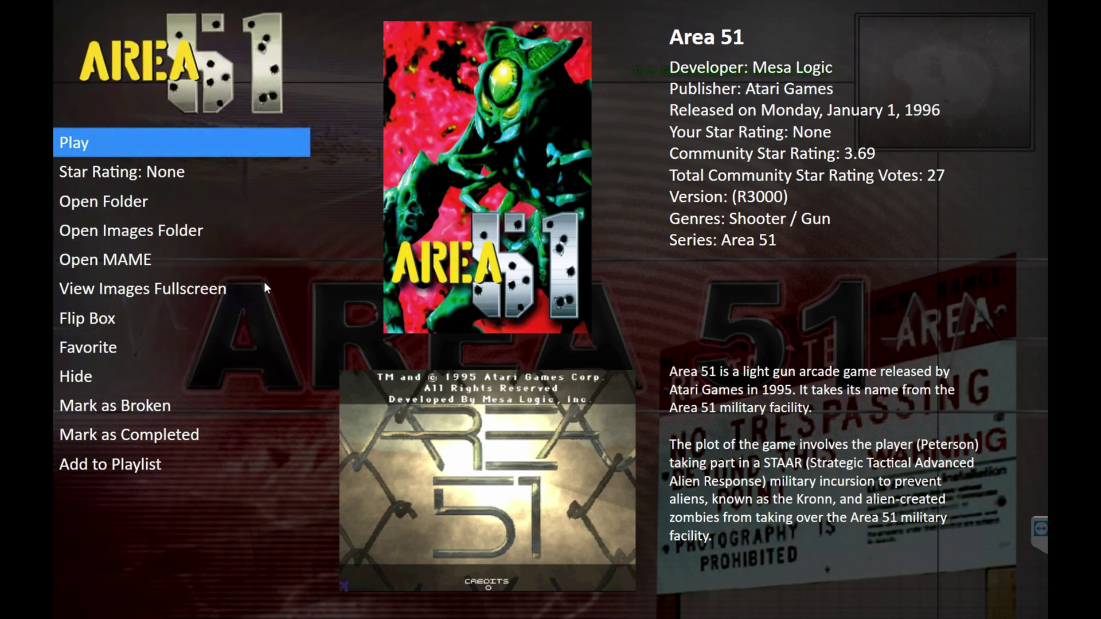
Look through the options available for Area 51, such as View Images Fullscreen and Favorite, and return to Play
key(Down)
key(Down)
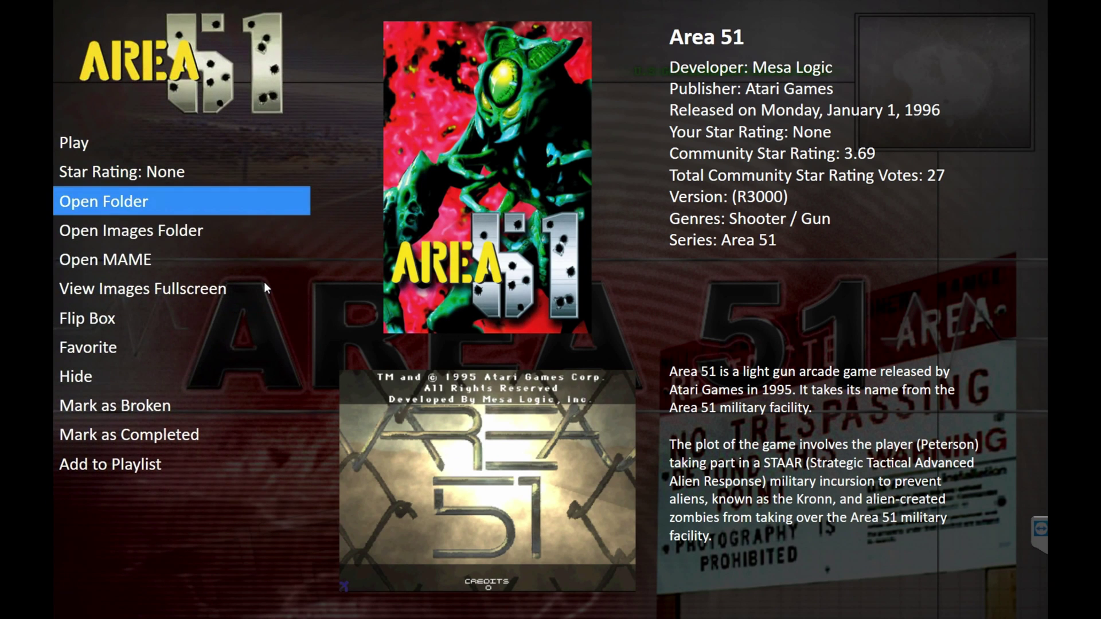
key(Down)
key(Up)
key(Down)
key(Down)
key(Down)
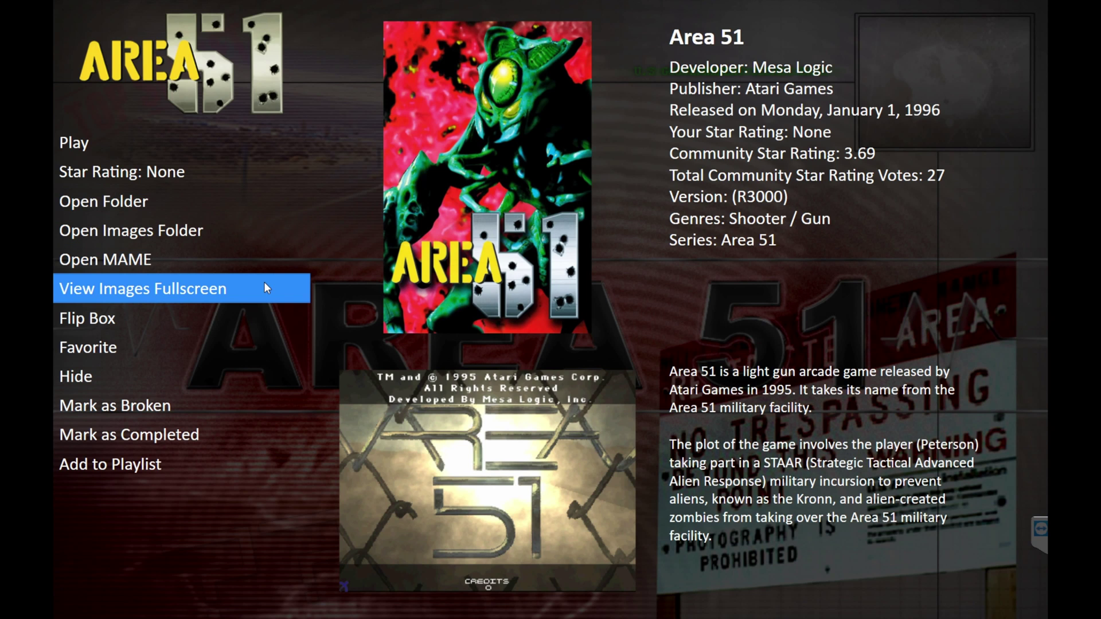
key(Down)
key(Down)
key(Down)
key(Up)
key(Up)
key(Up)
key(Up)
key(Up)
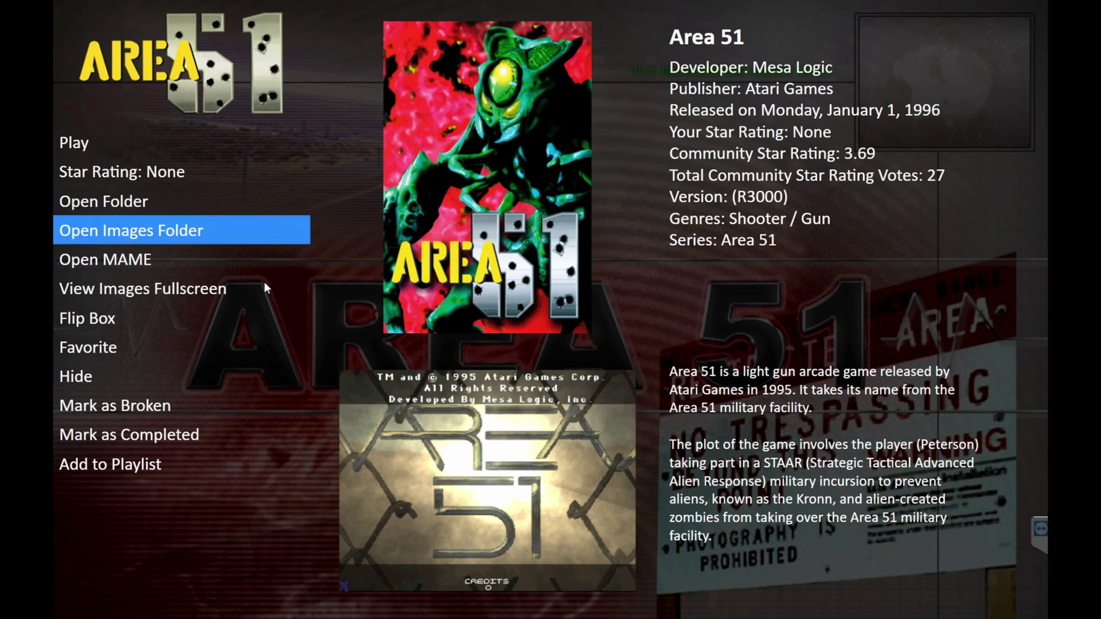
key(Up)
key(Up)
key(Up)
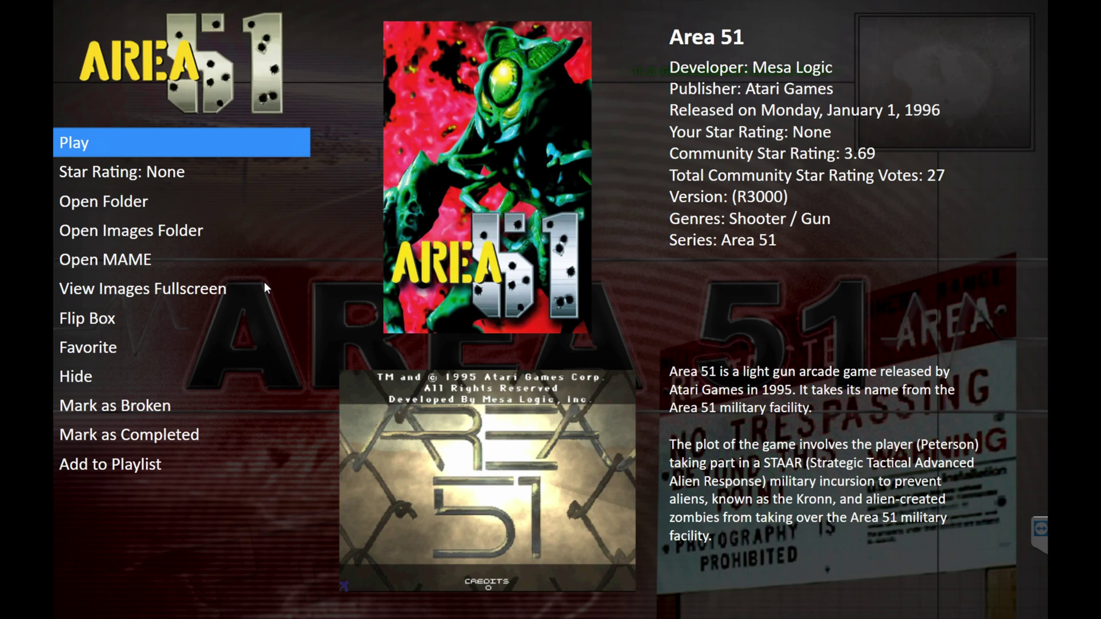
Leave Area 51's options and the MAME game list, and open the Views settings in the Big Box options
key(Escape)
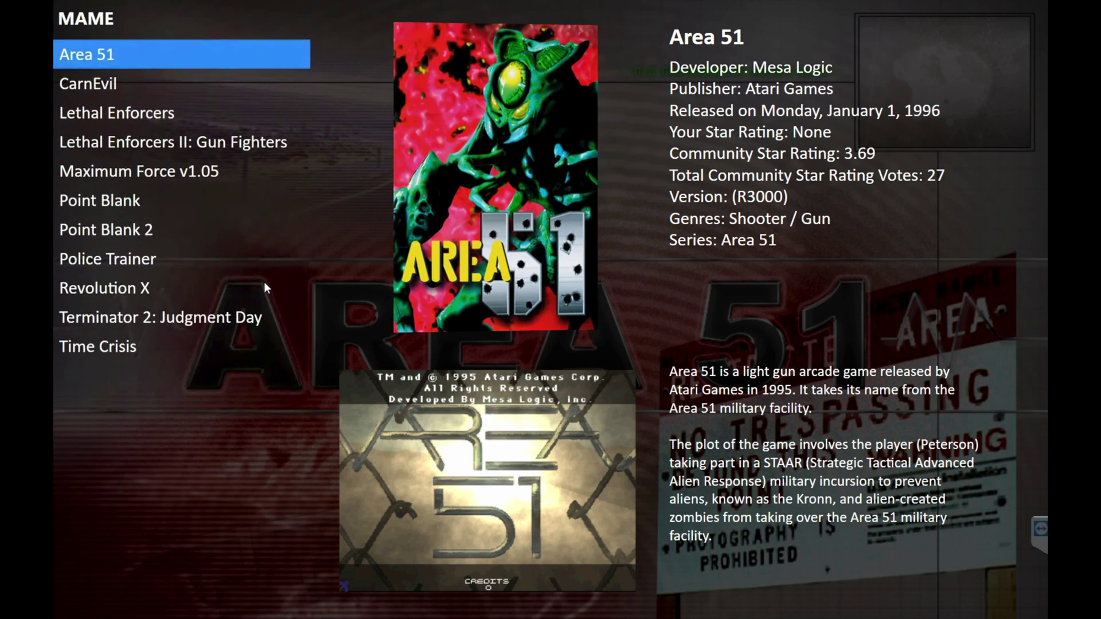
key(Escape)
key(Escape)
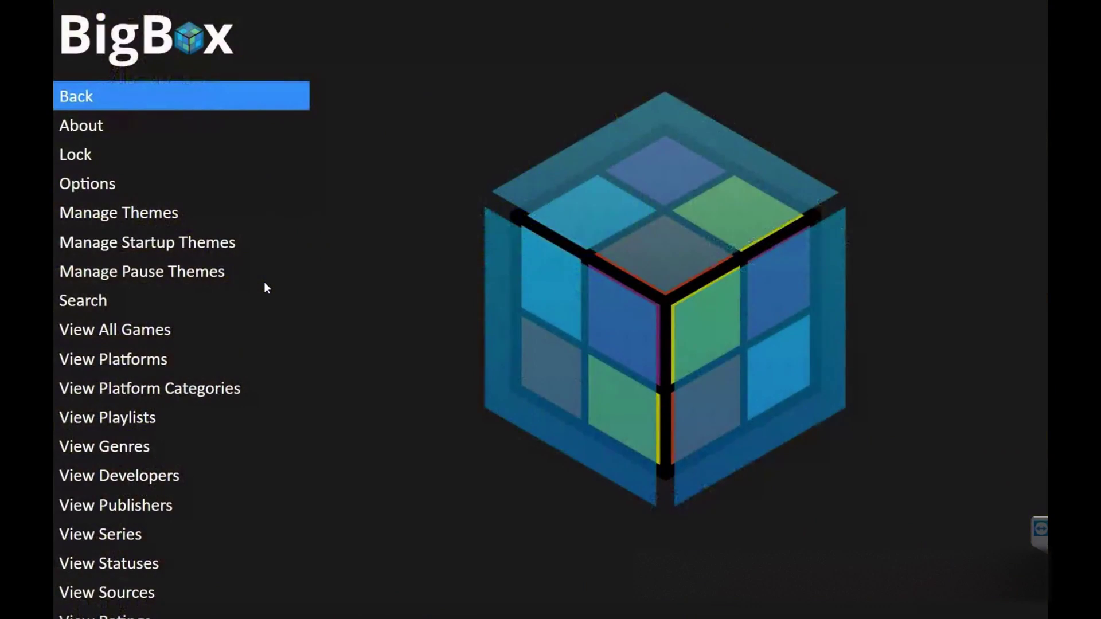
key(Down)
key(Down)
key(Down)
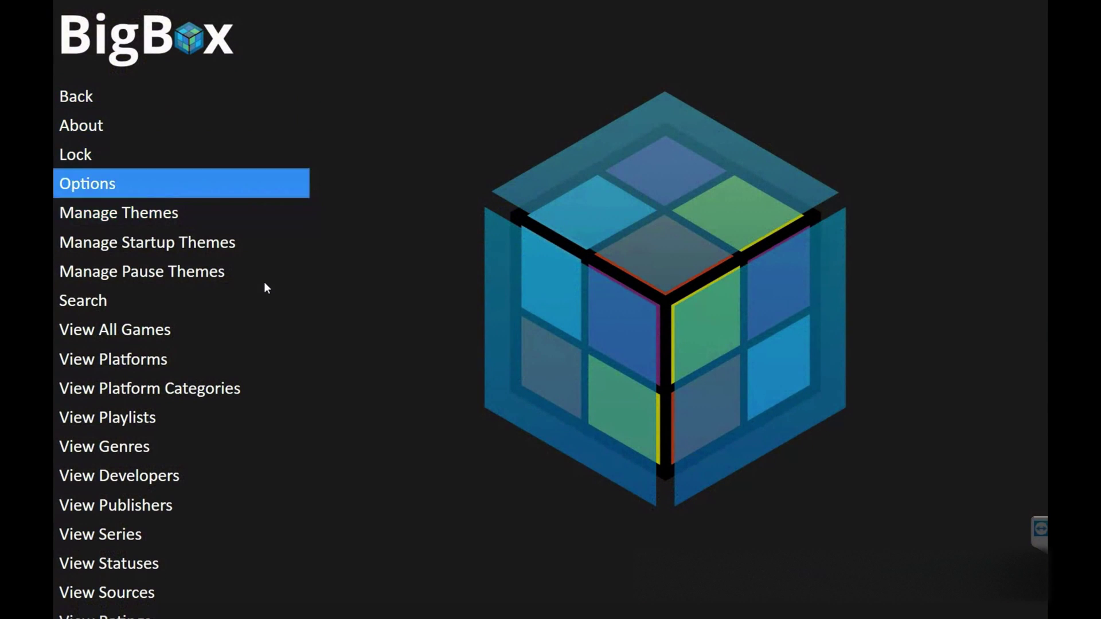
key(Return)
key(Down)
key(Down)
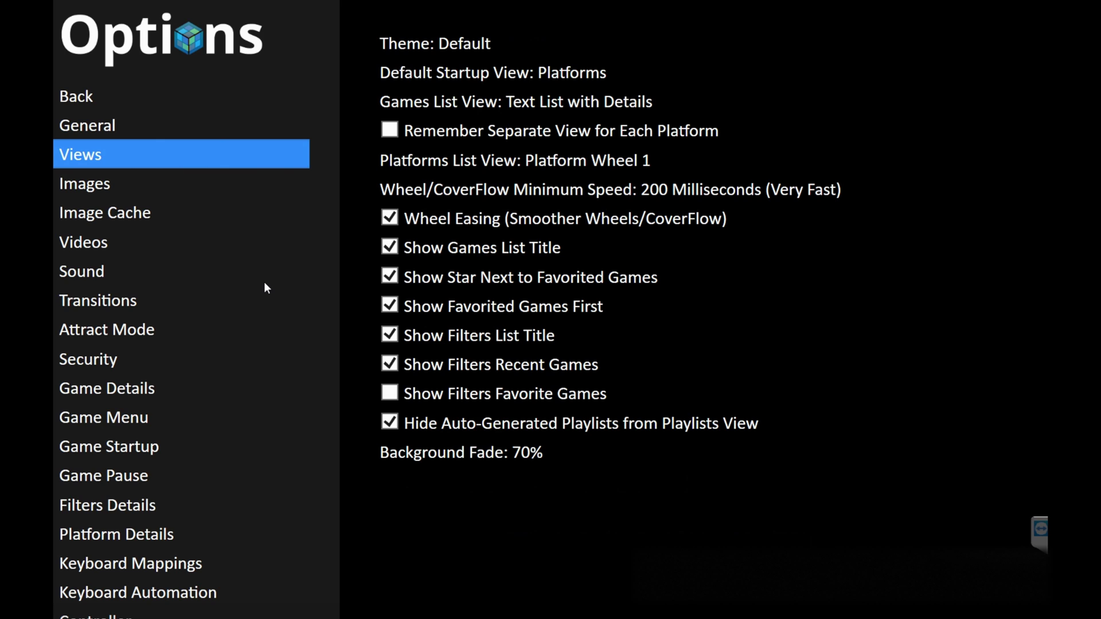
key(Return)
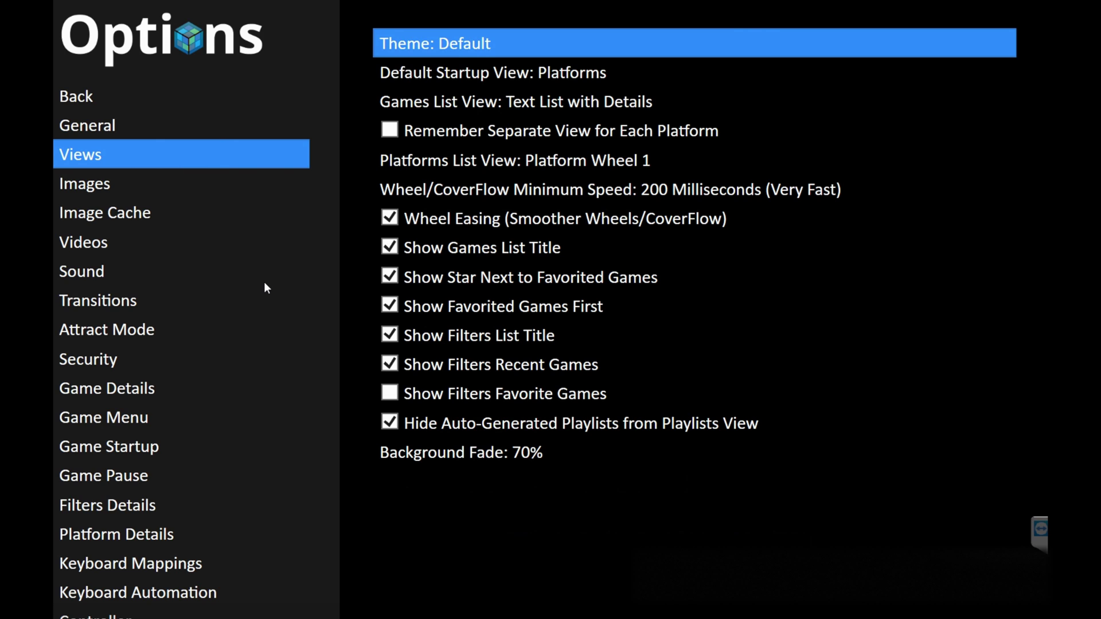
Set the Default Startup View to All Games
key(Down)
key(Left)
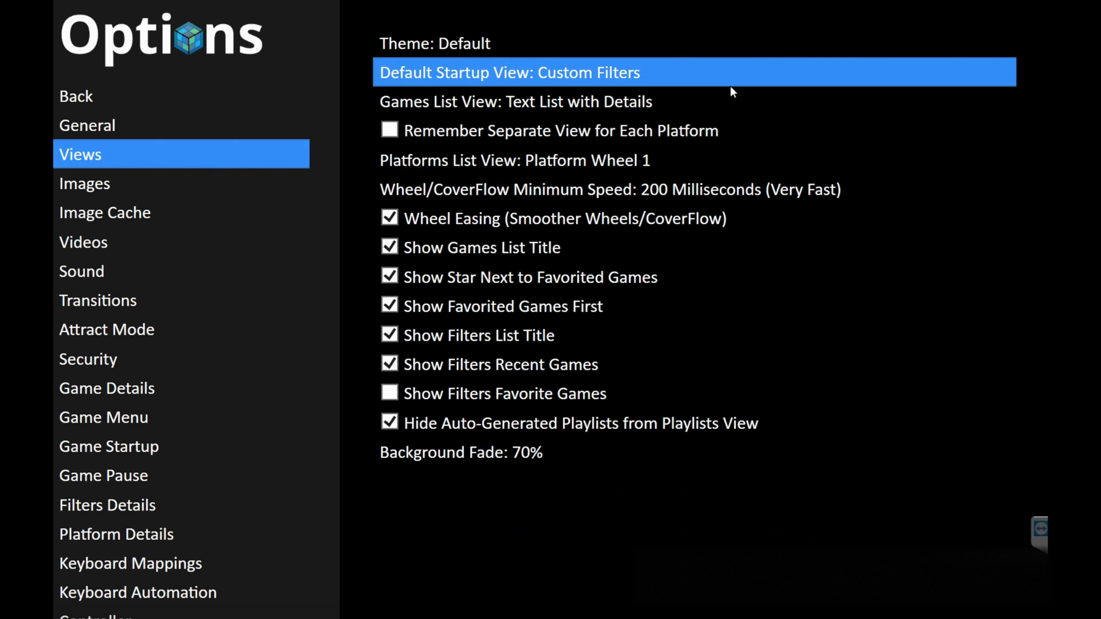
key(Right)
key(Right)
key(Right)
key(Right)
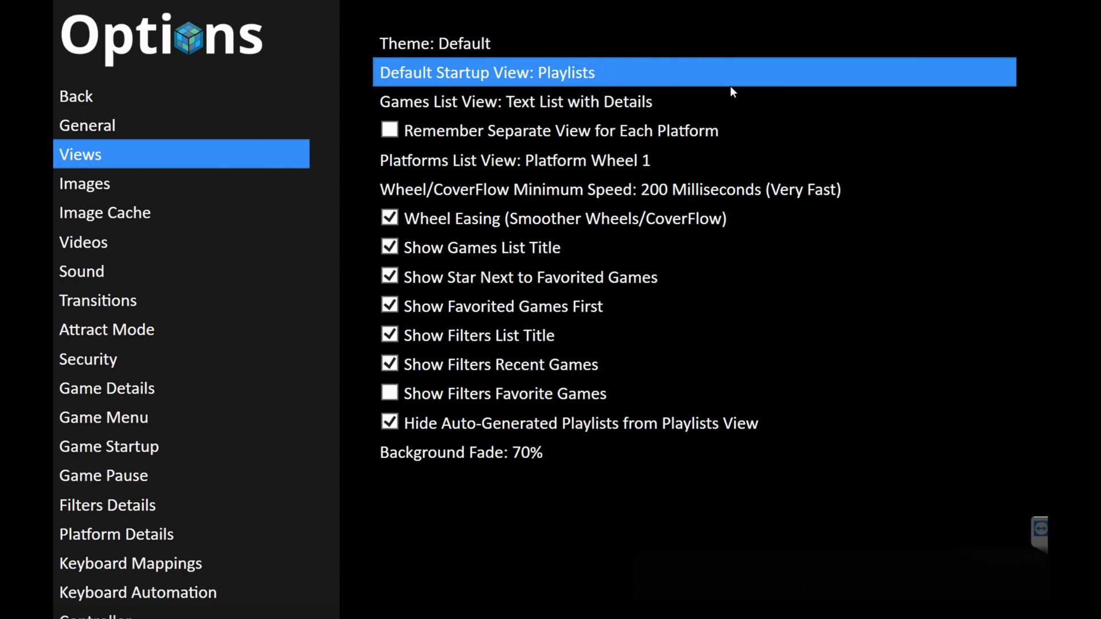
key(Right)
key(Right)
key(Right)
key(Right)
key(Right)
key(Right)
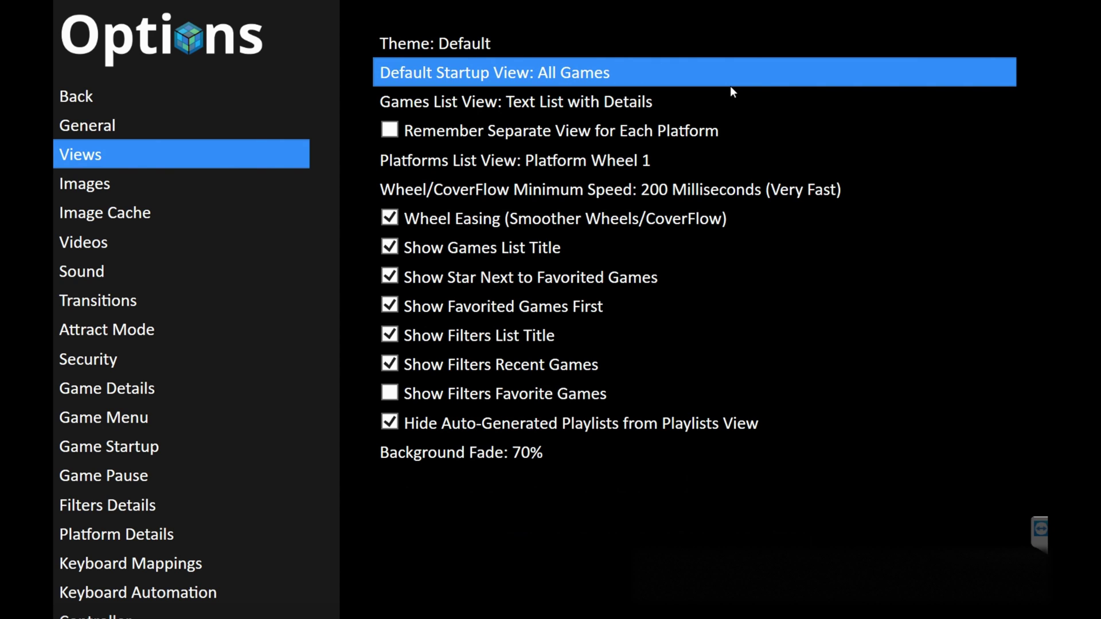
key(Down)
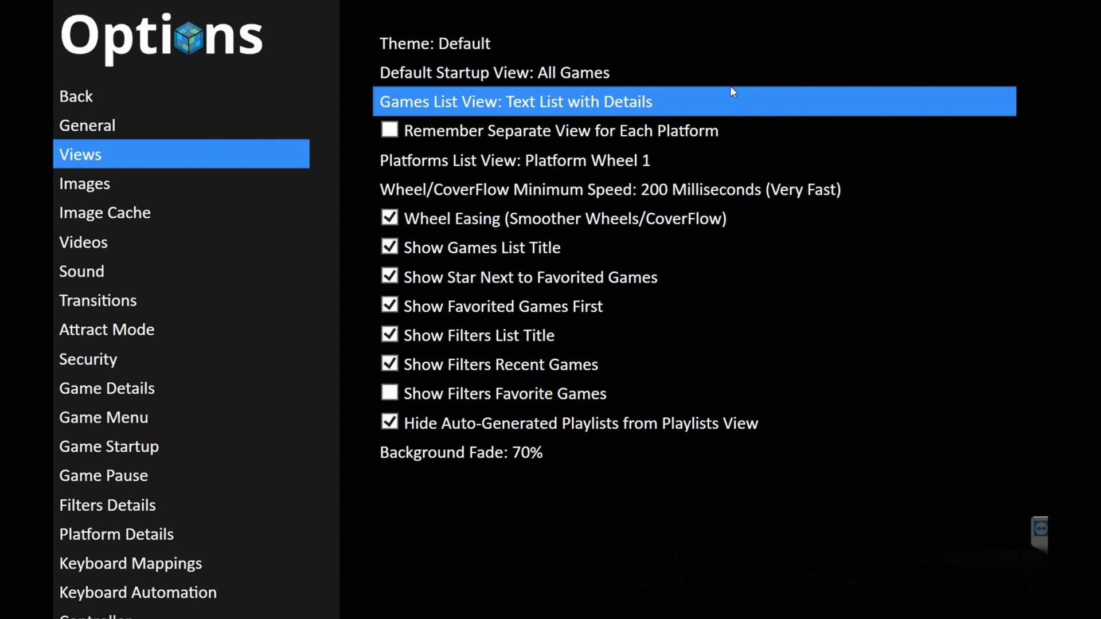
Enable Skip Game Details Screen in the General options and leave the settings
key(Escape)
key(Up)
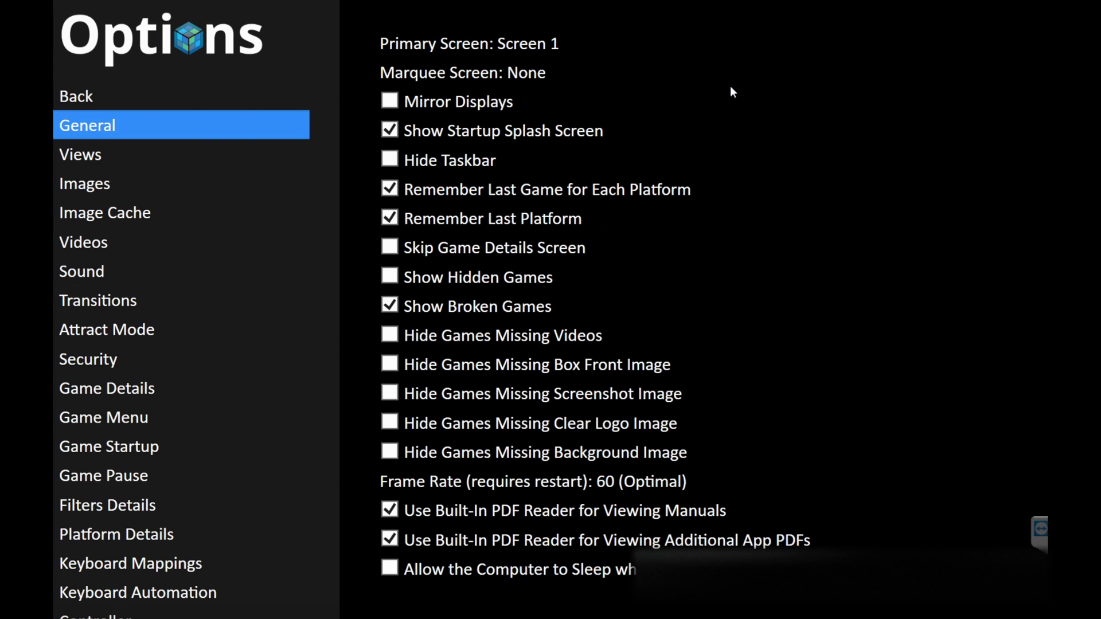
key(Right)
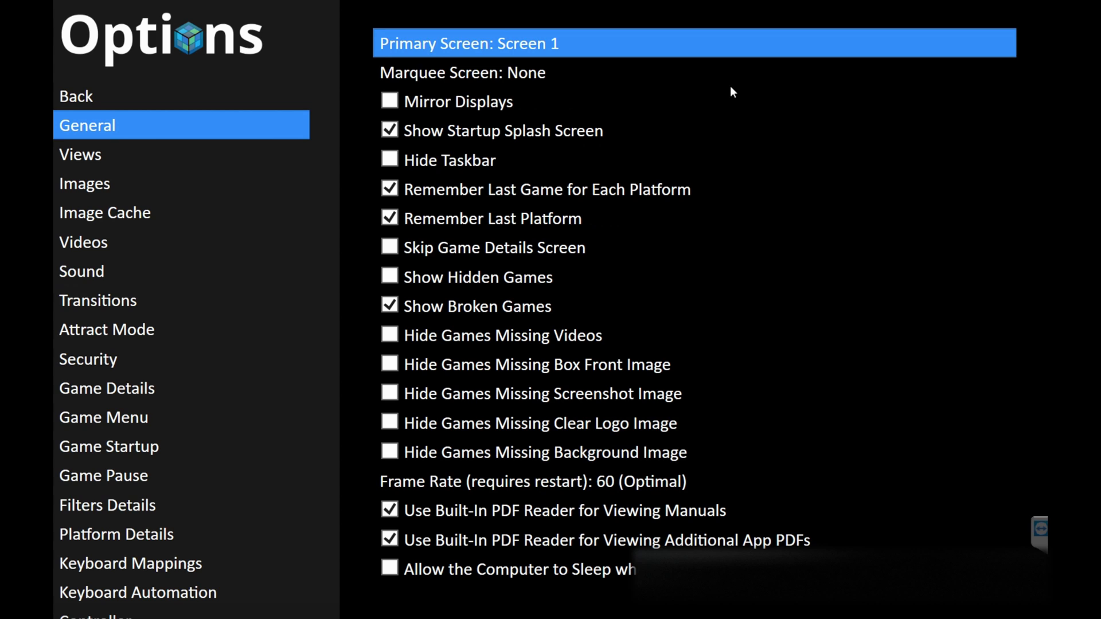
key(Down)
key(Down)
key(Down)
key(Down)
key(Down)
key(Down)
key(Down)
key(Down)
key(Up)
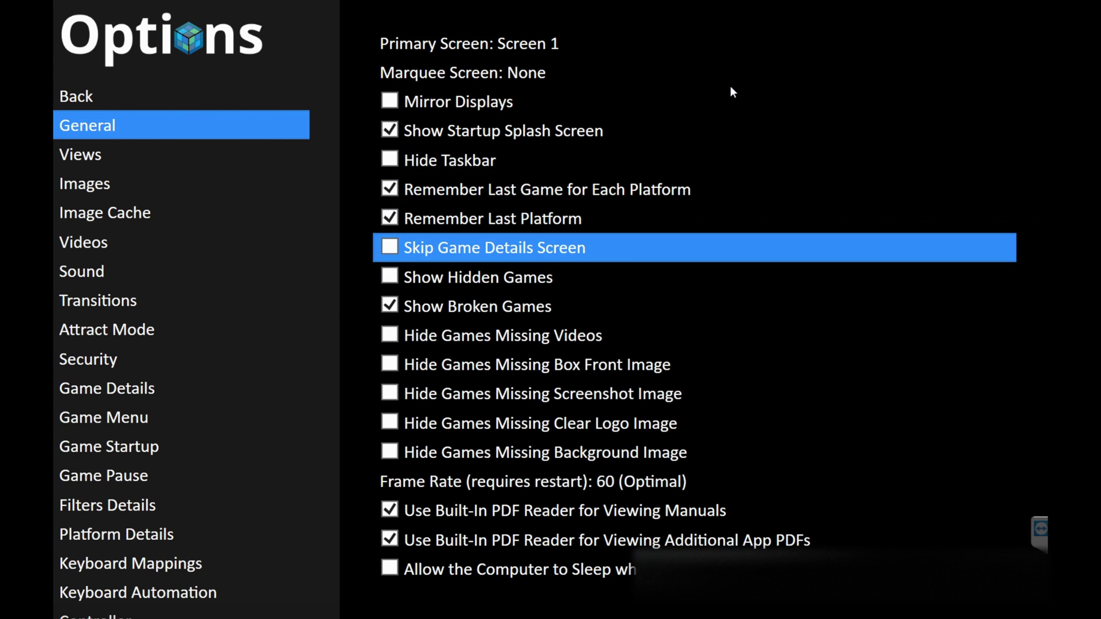
key(Return)
key(Escape)
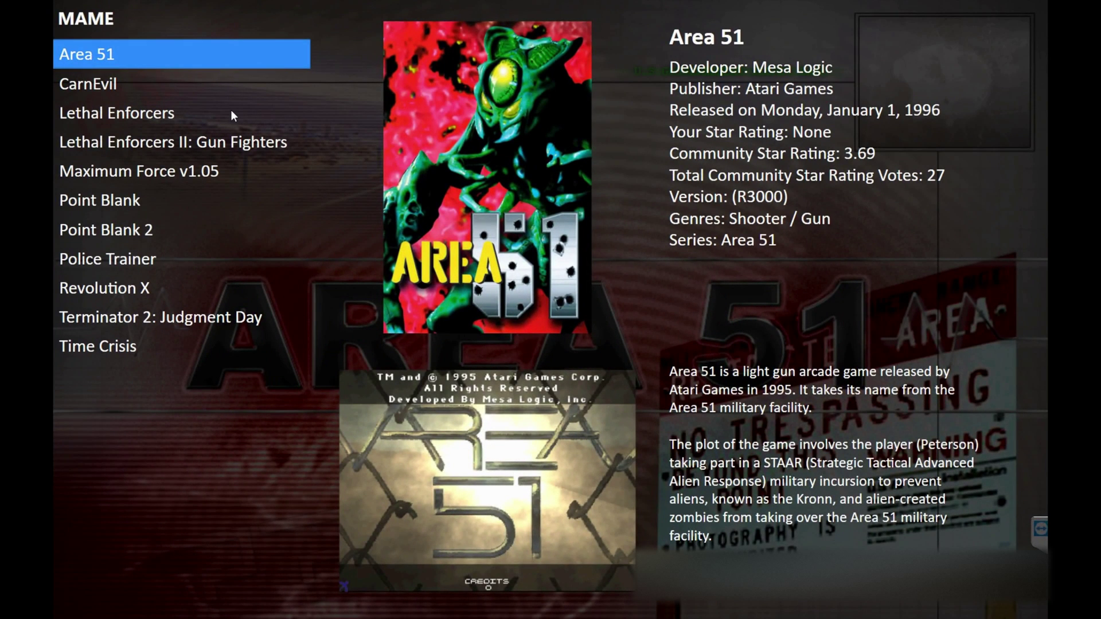
Exit Big Box from its system menu and start it again from the desktop
key(Escape)
key(Escape)
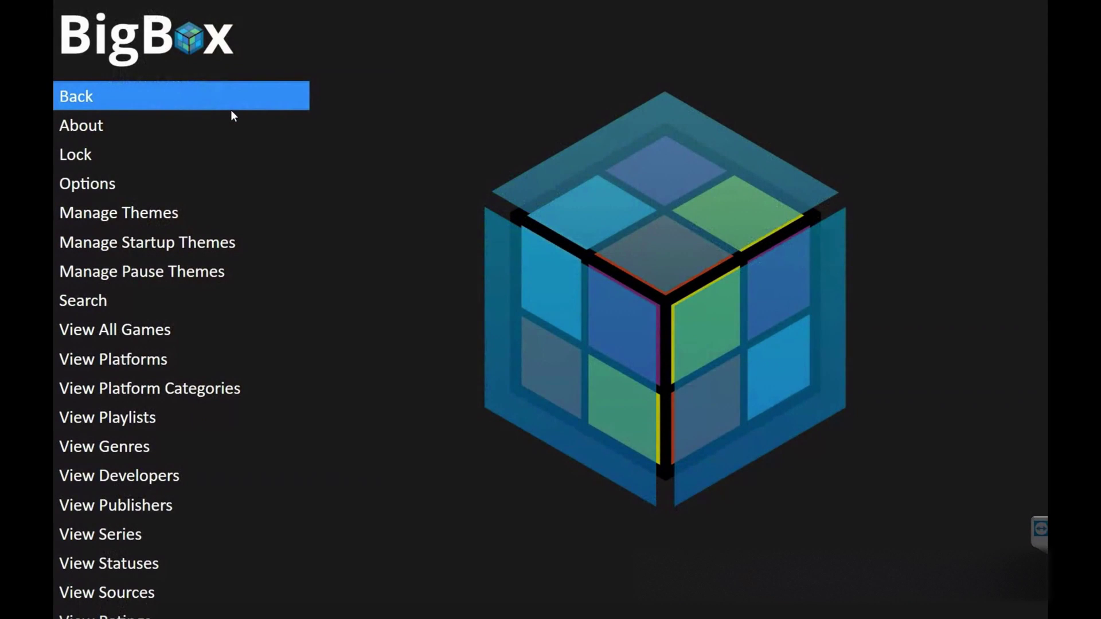
key(Up)
key(Return)
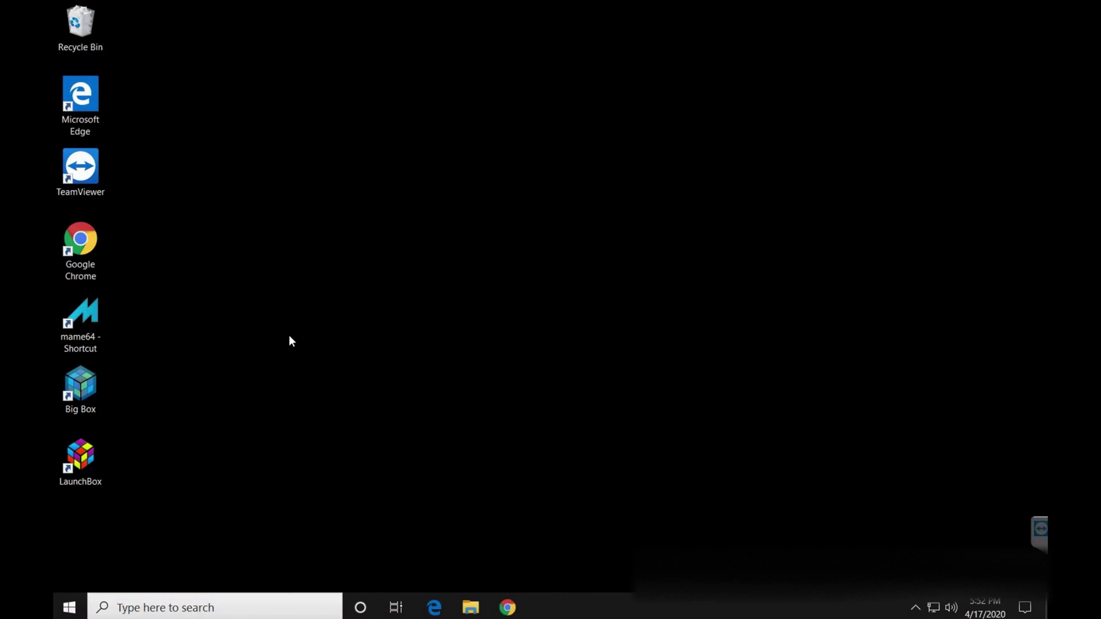
double_click(80, 390)
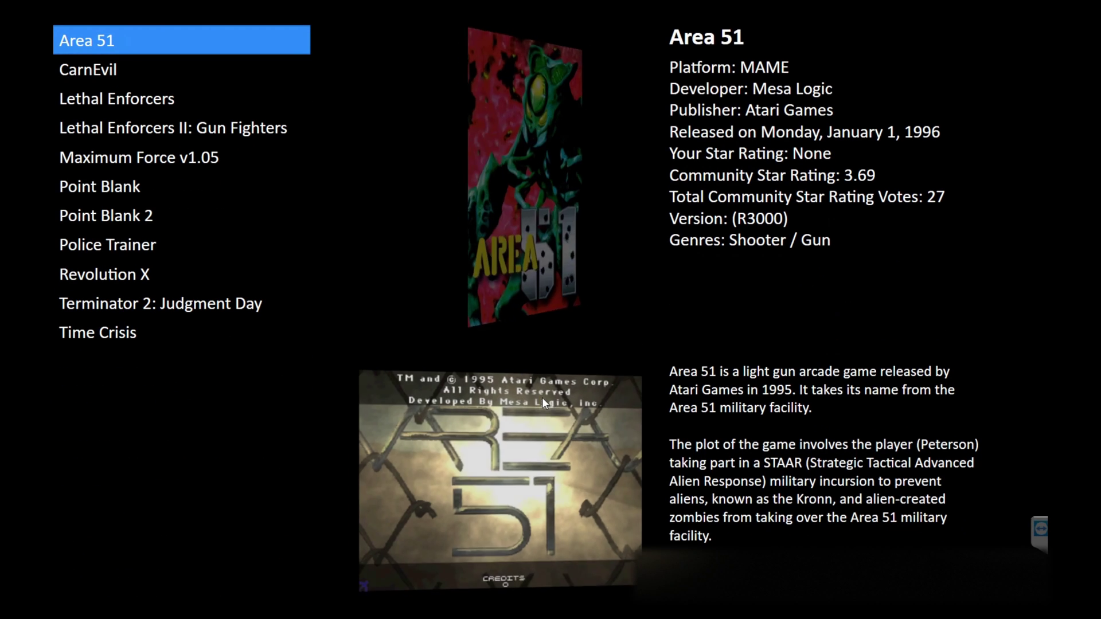
Move down the all-games list to Point Blank 2, launch it directly, and quit the game
key(Down)
key(Down)
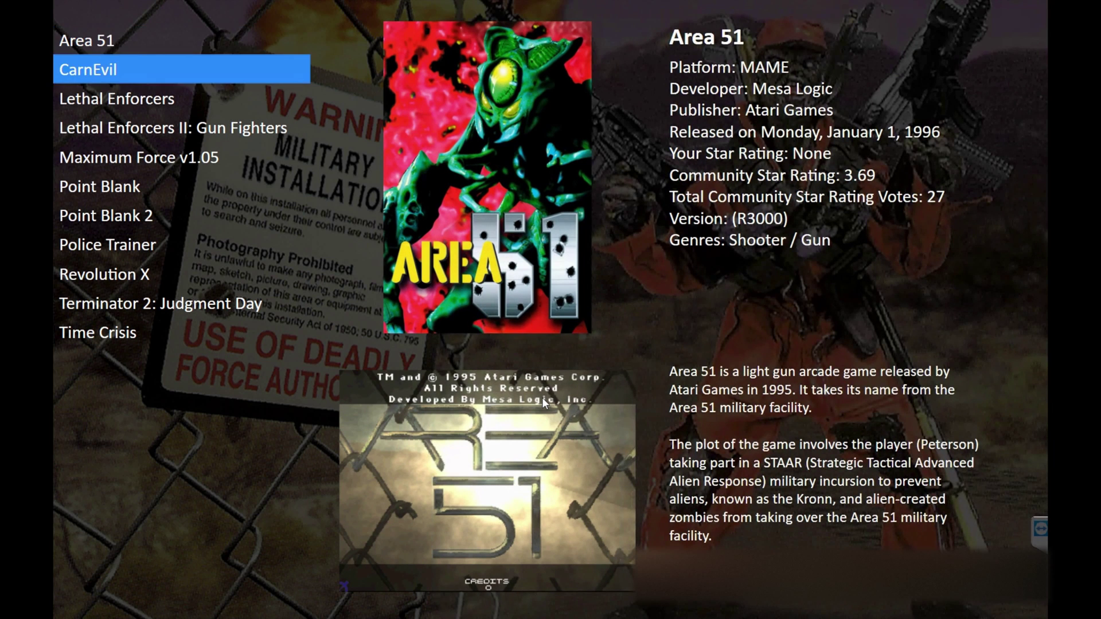
key(Up)
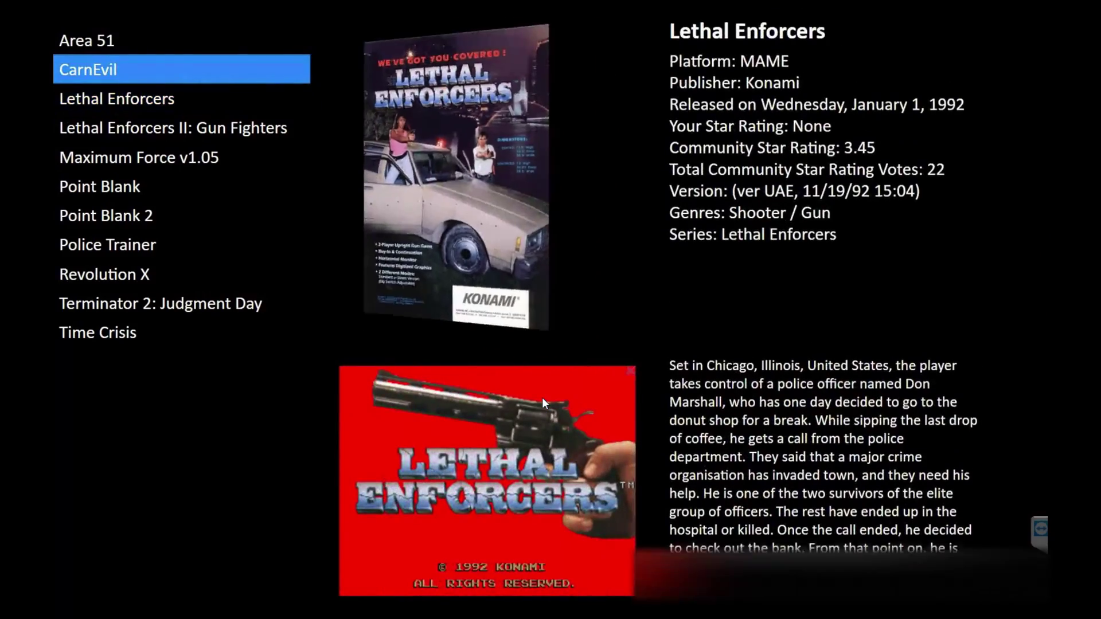
key(Down)
key(Down)
key(Down)
key(Down)
key(Down)
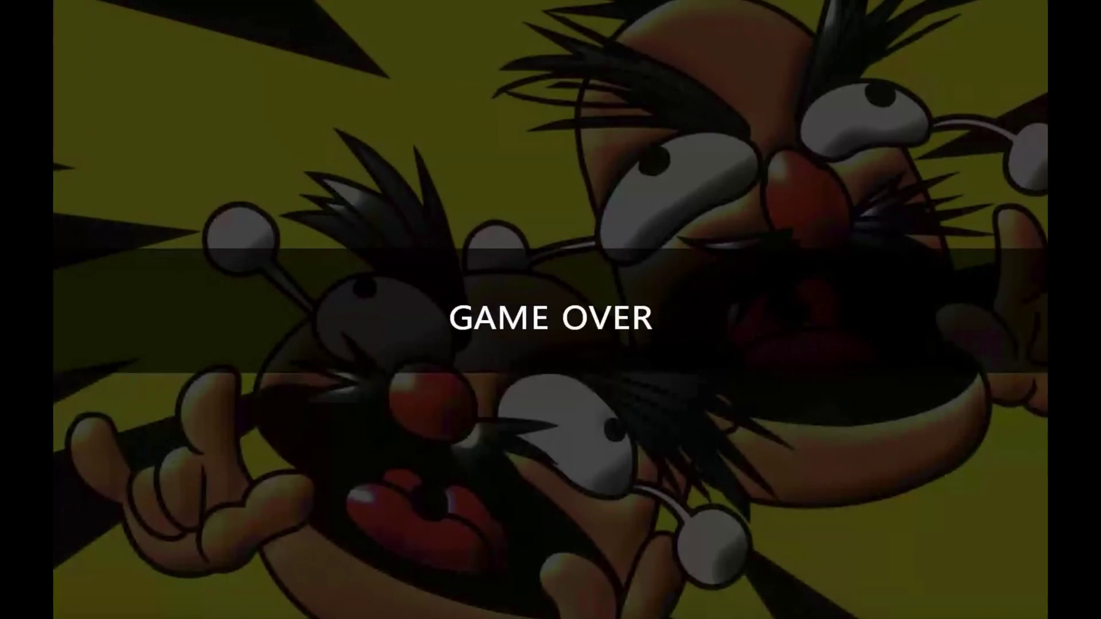
Go back up the games list to Area 51 and select CarnEvil to view its artwork and description
key(Up)
key(Up)
key(Up)
key(Up)
key(Up)
key(Up)
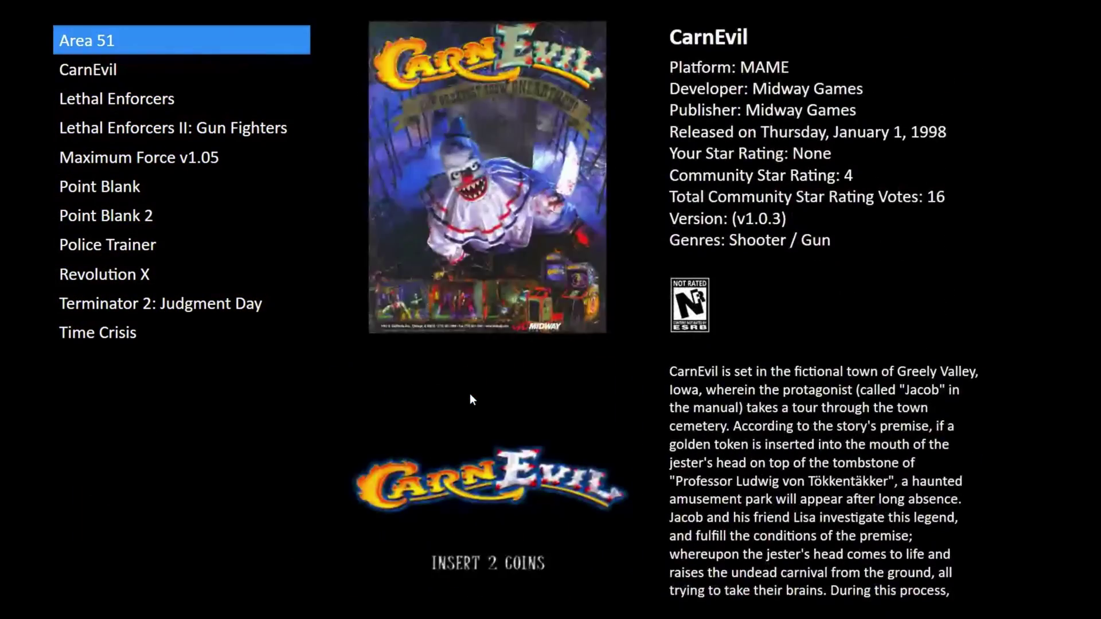
key(Down)
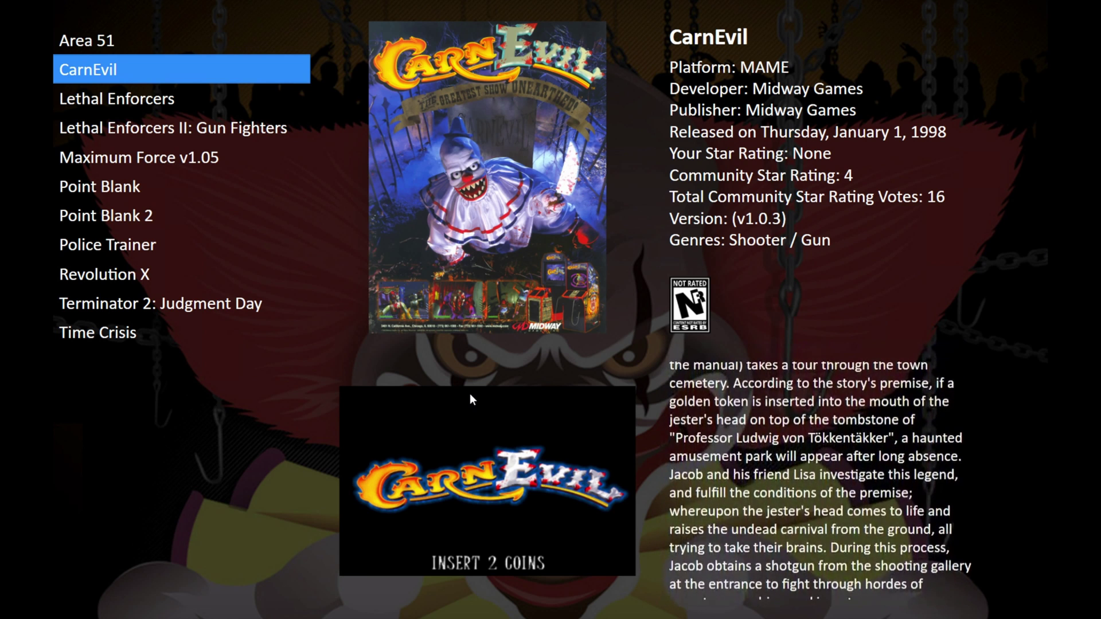
Open the Big Box system menu and look at the Manage Themes, Manage Startup Themes and Manage Pause Themes entries
key(Escape)
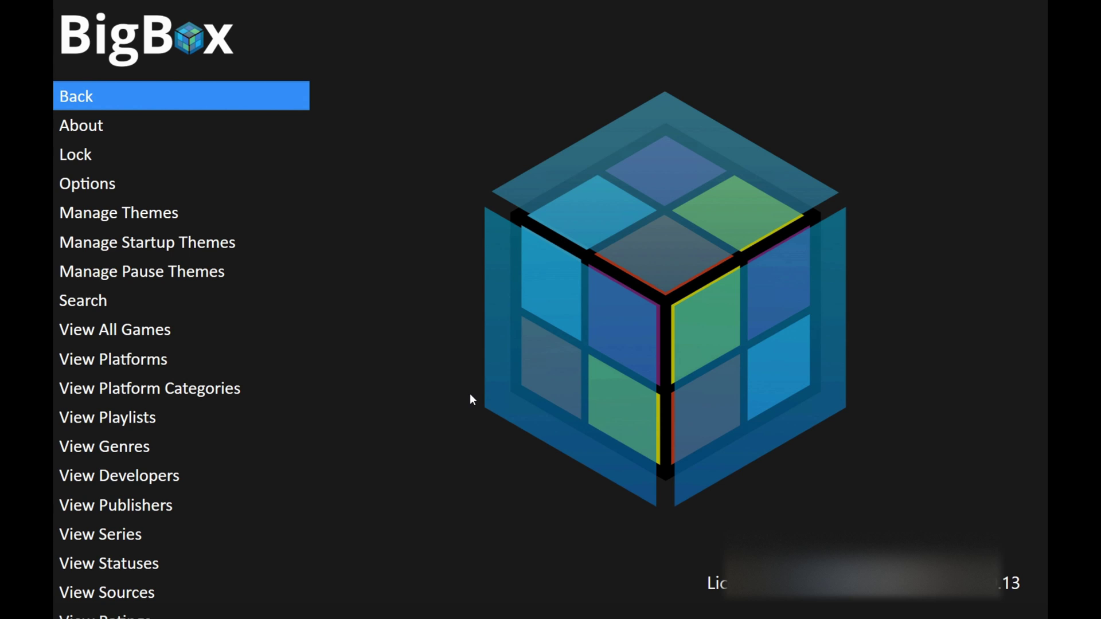
key(Down)
key(Down)
key(Down)
key(Down)
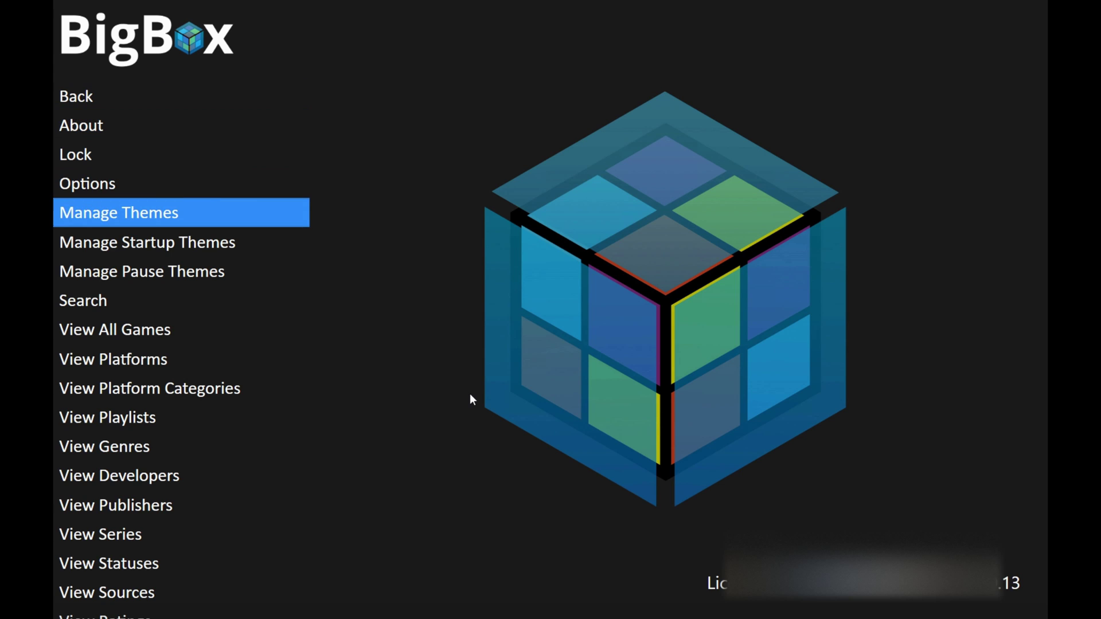
key(Down)
key(Down)
key(Up)
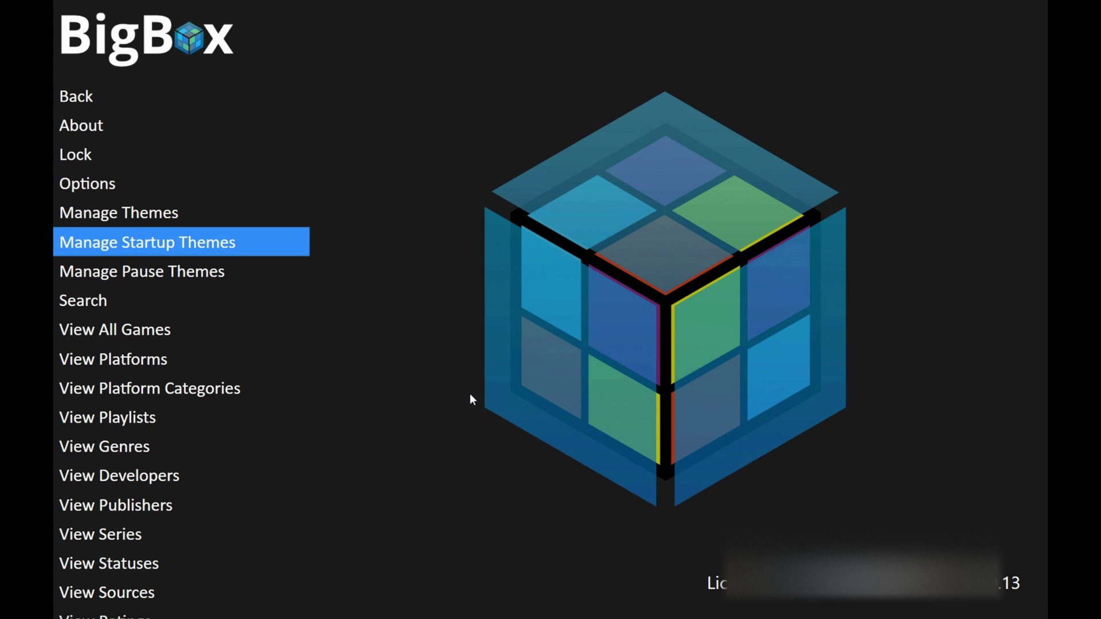
key(Up)
key(Down)
Check the closing entries of the system menu, such as Shut Down and Exit, and go back to the games list
key(Up)
key(Up)
key(Up)
key(Up)
key(Up)
key(Up)
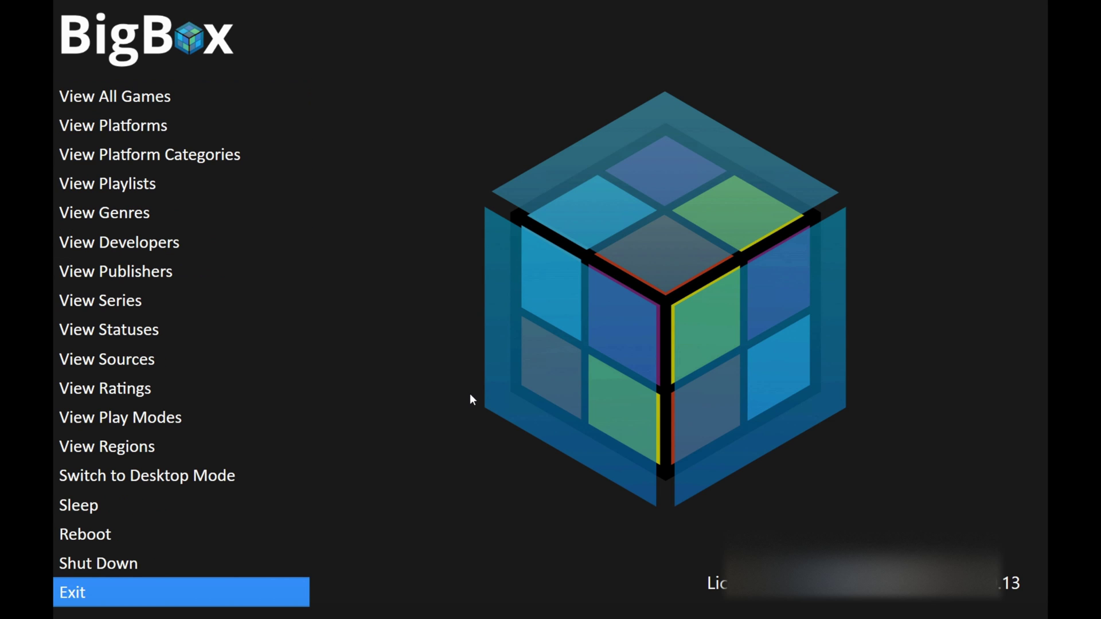
key(Down)
key(Return)
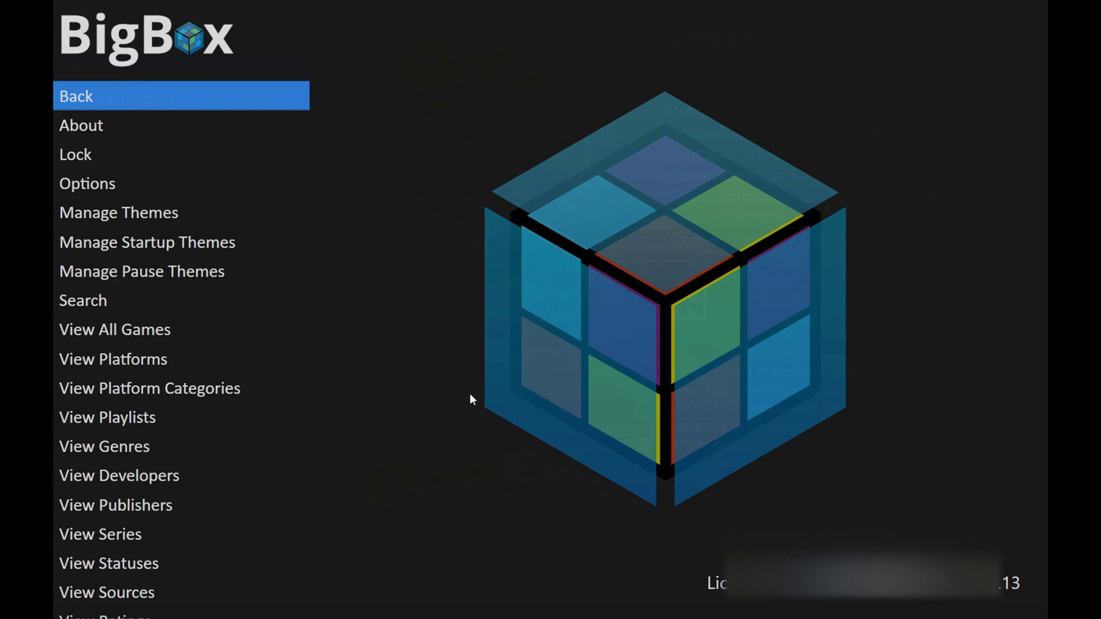